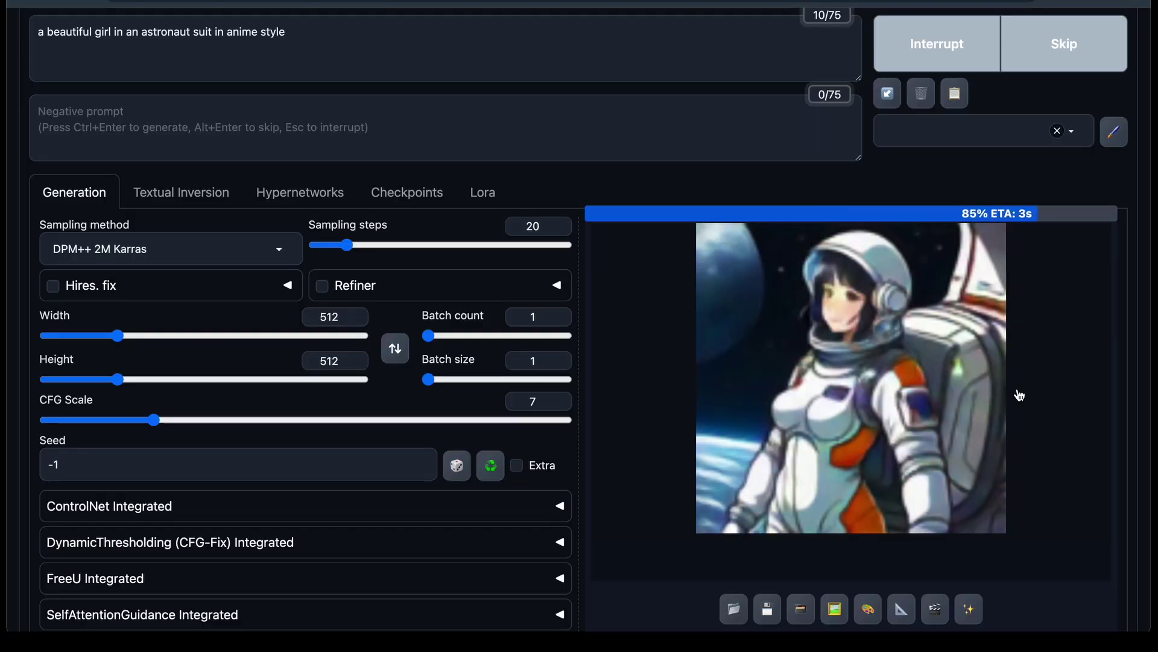
Step: Open the generated anime astronaut girl image full size
click(920, 356)
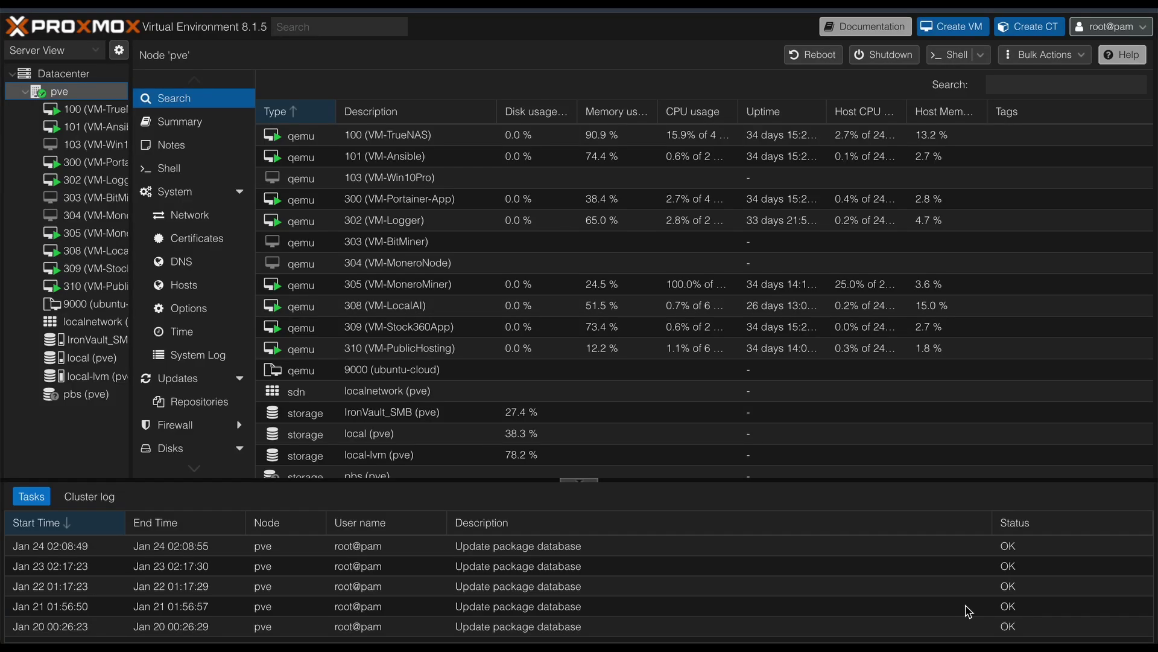
Step: Start a new VM with the Ubuntu 20.04.6 live server ISO, keeping default system and disk settings
click(945, 28)
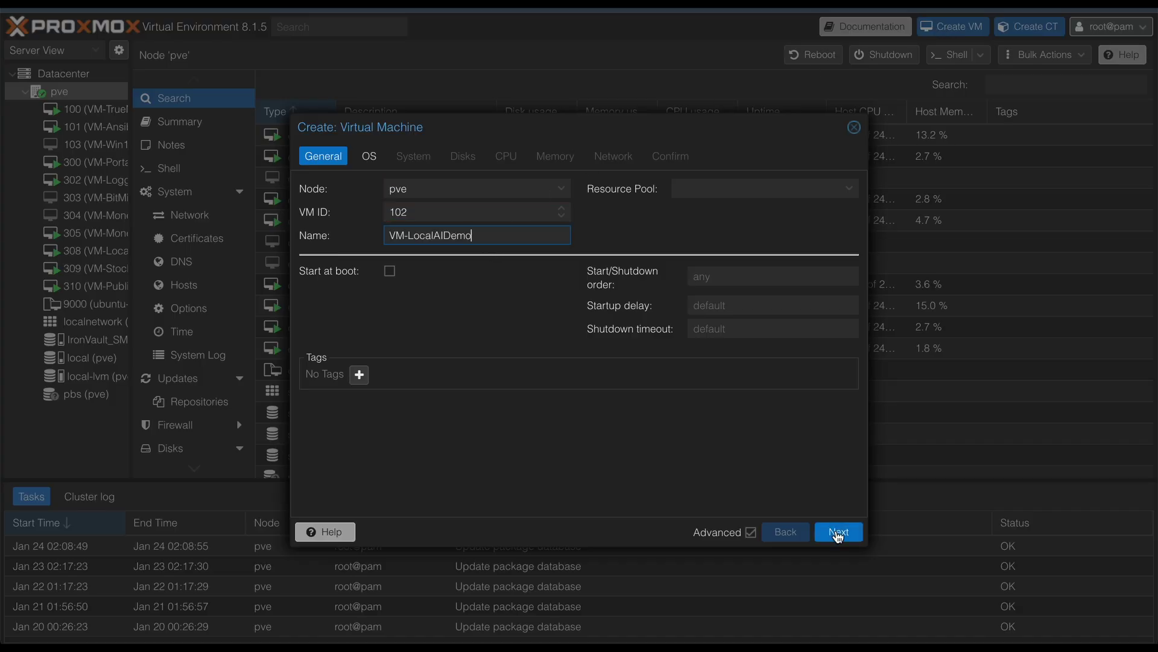
click(838, 533)
click(494, 236)
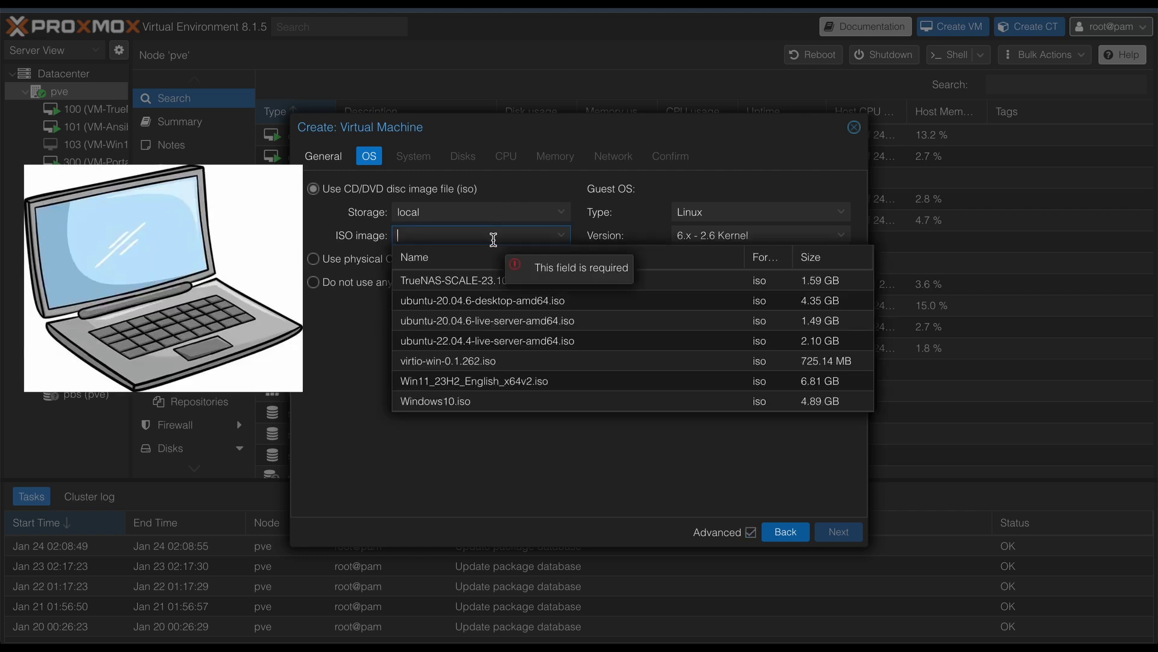
click(475, 322)
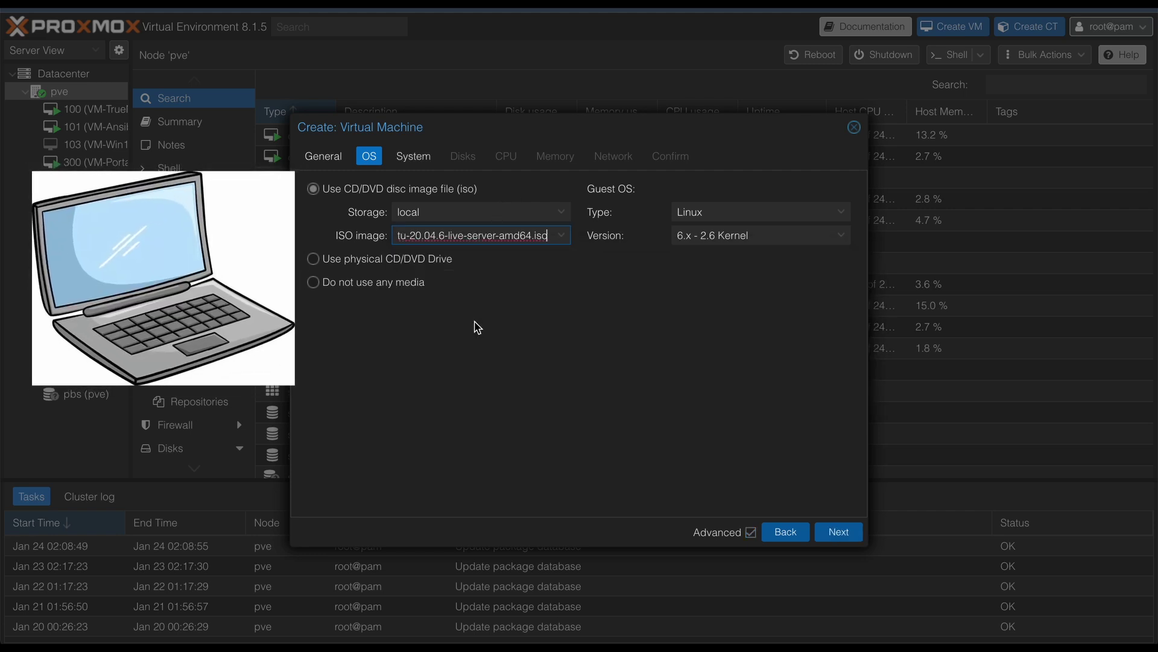
click(840, 534)
click(832, 534)
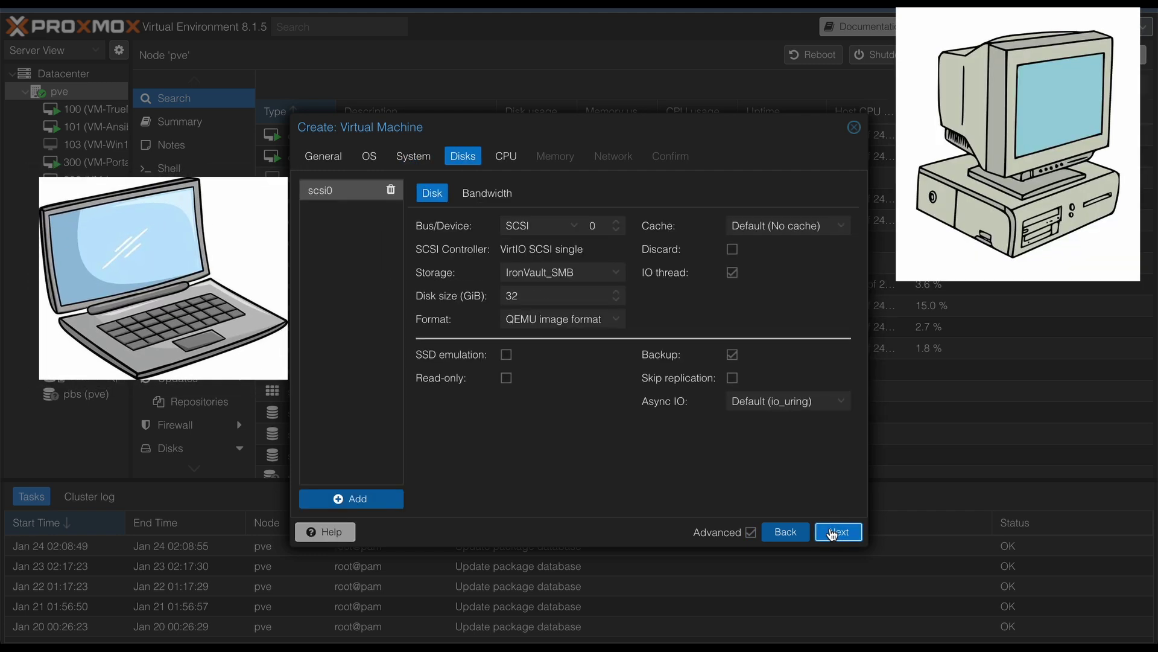
click(836, 532)
Step: Give it 6 cores and 16384 MiB memory, set it to start after creation, and finish
click(751, 532)
click(375, 221)
text(6)
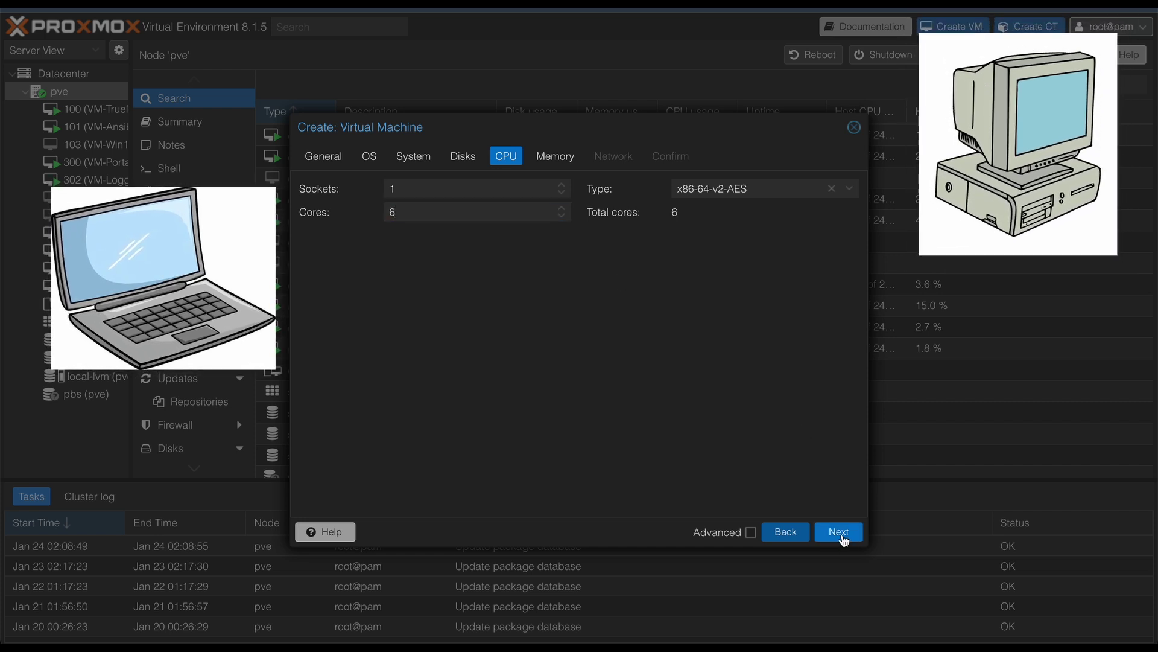
click(845, 532)
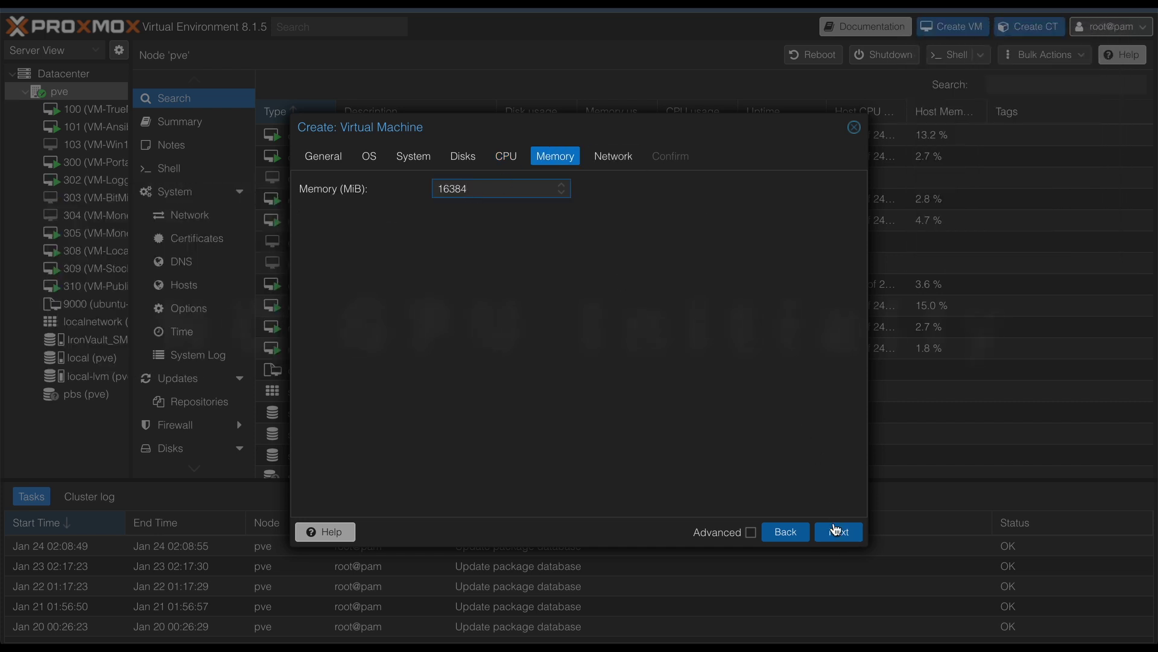
text(16384)
click(835, 532)
click(835, 532)
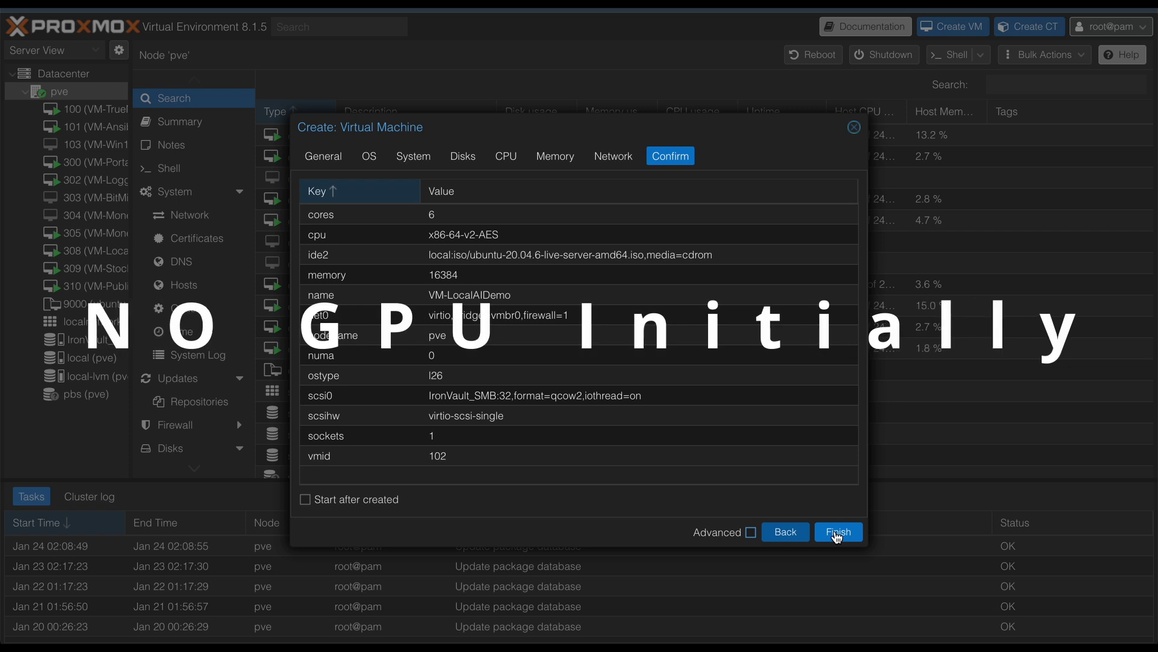
click(393, 501)
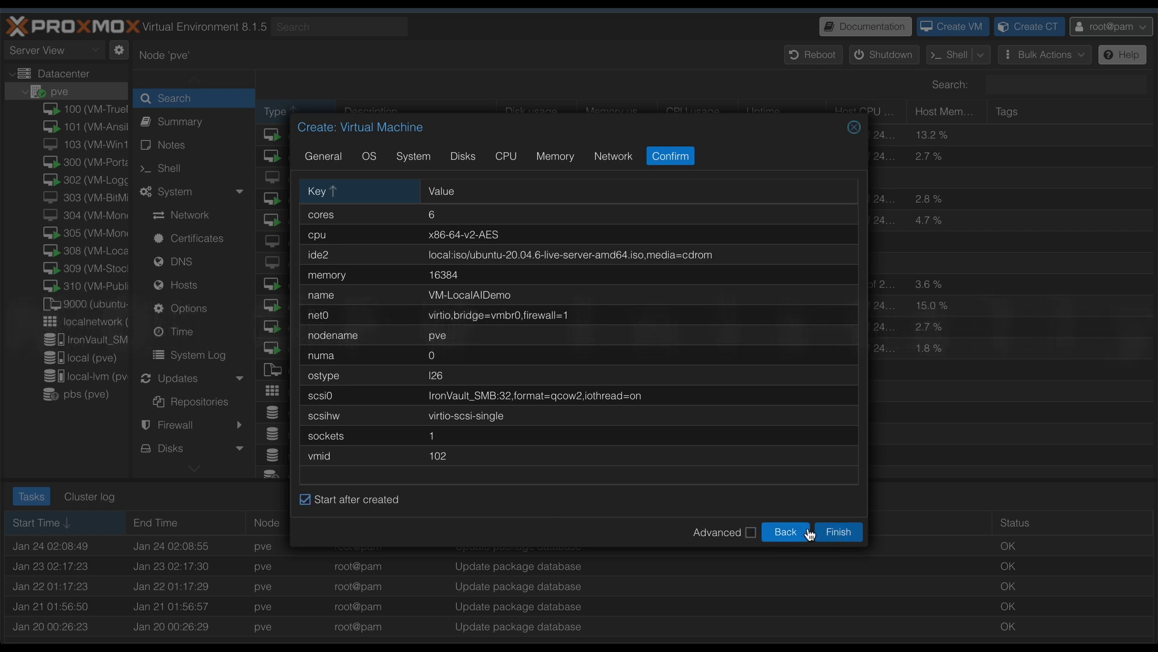
click(833, 532)
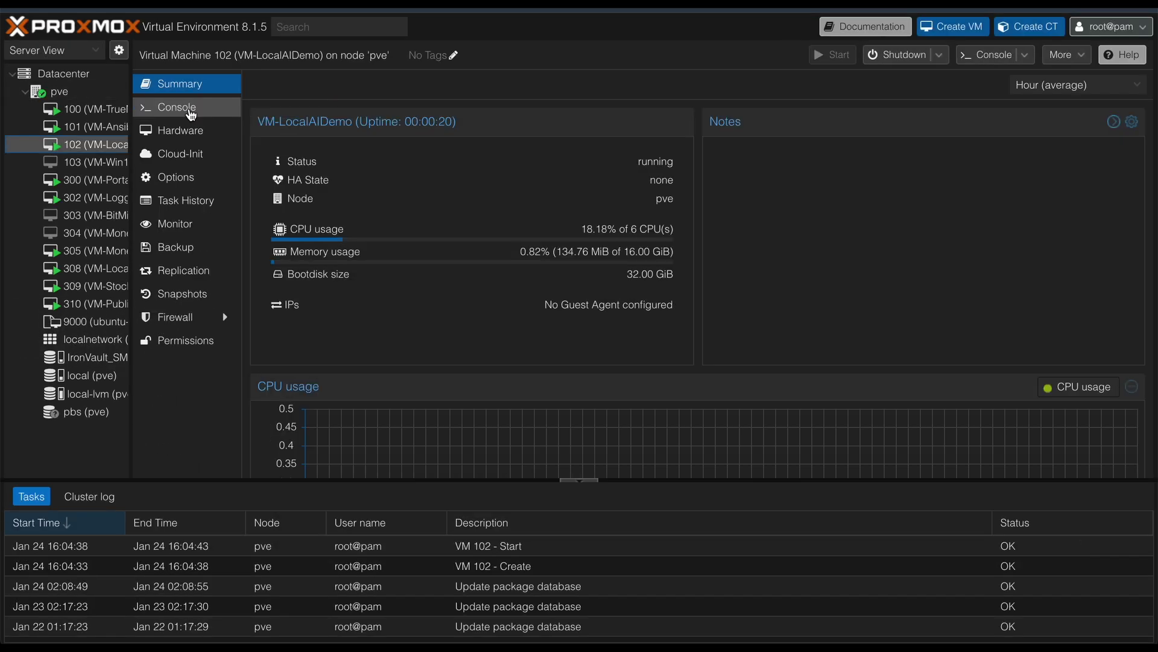
Step: In VM 102's console, fill the installer profile (server name localaidemo, username, password) and start installing
click(190, 113)
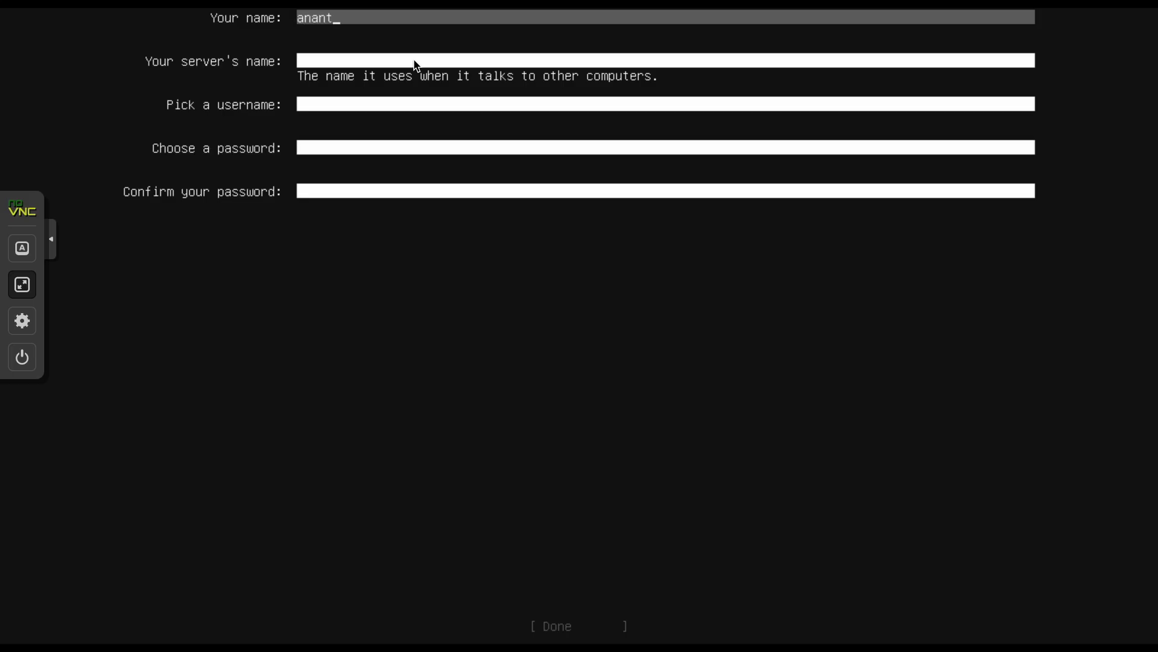
key(Tab)
key(Tab)
key(Tab)
key(Tab)
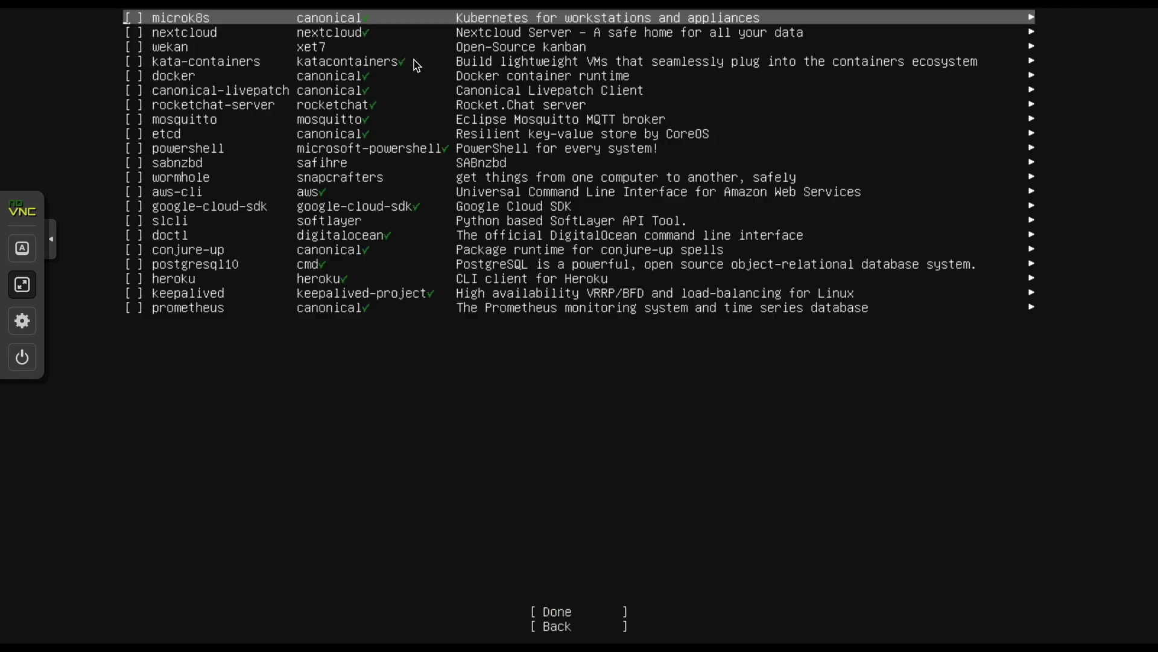
key(Tab)
key(Return)
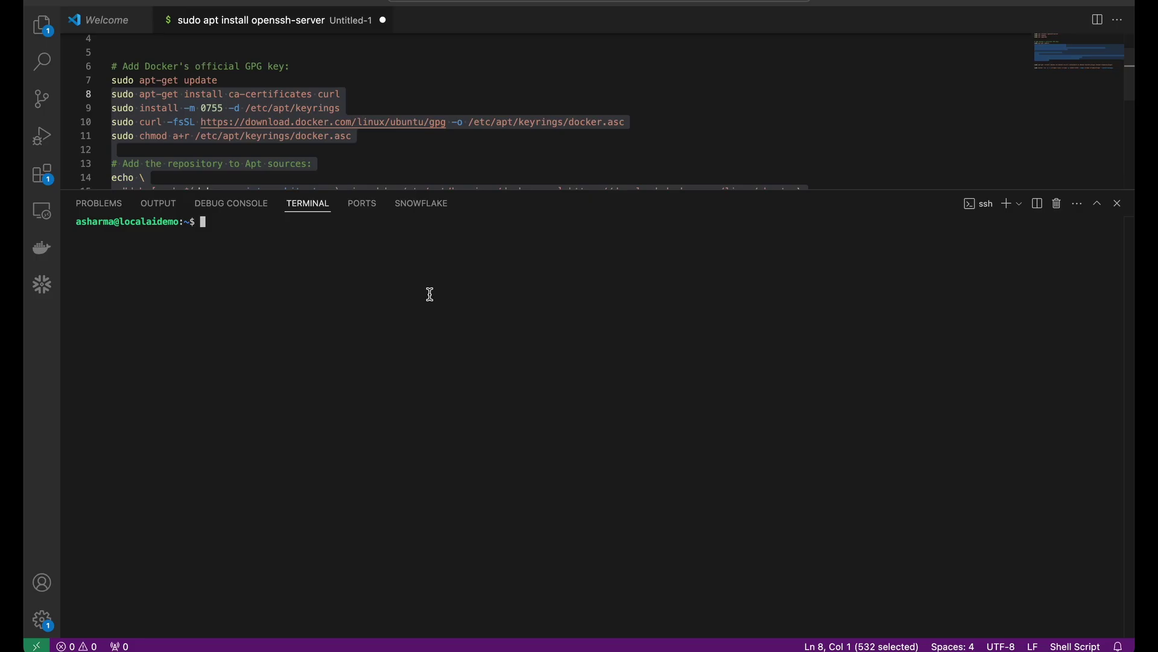
Step: Run the pasted Docker repository setup commands and update the package lists
key(super+v)
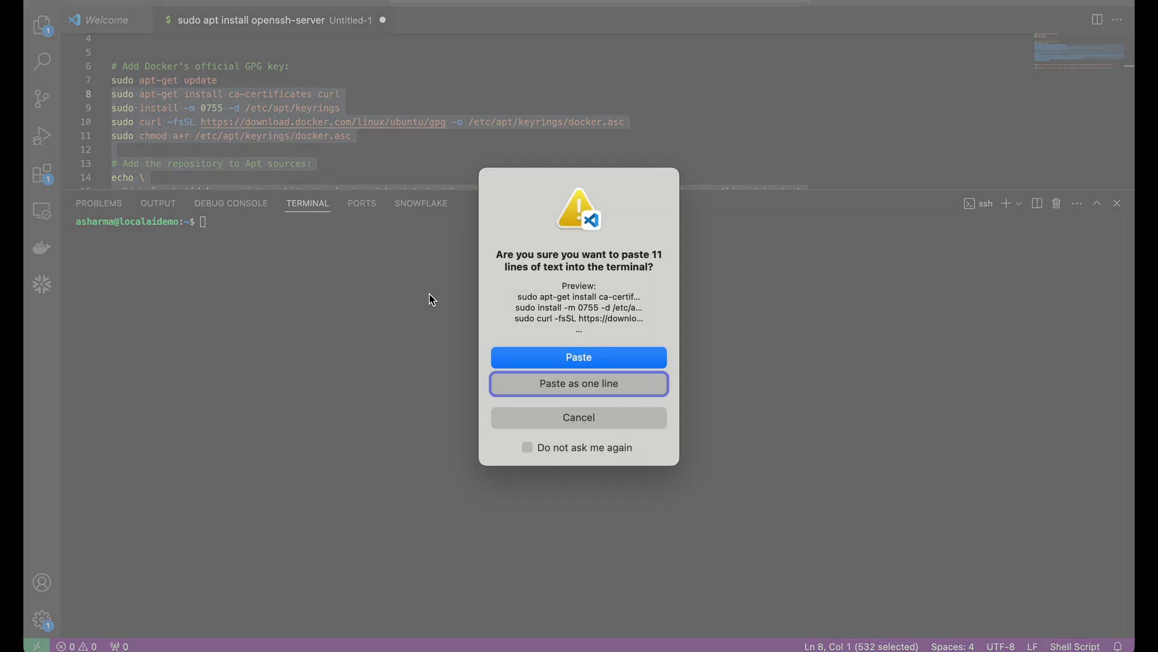
click(556, 360)
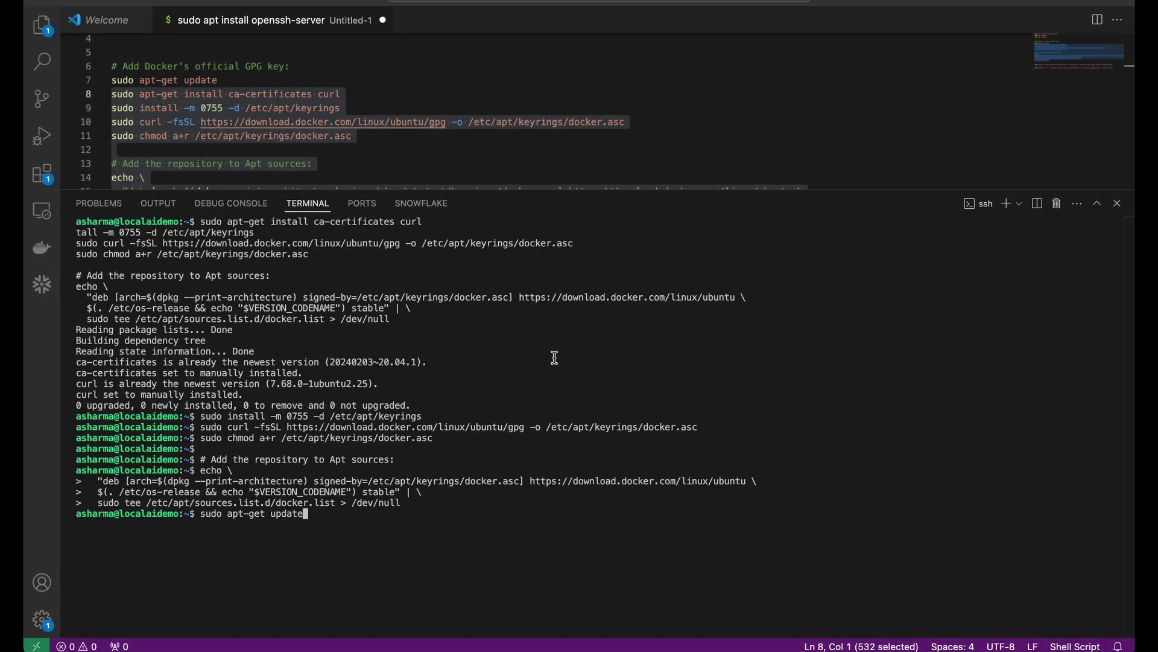
key(Return)
Step: Install docker-ce, confirming with Y, then enter the docker run command for ollama
click(682, 444)
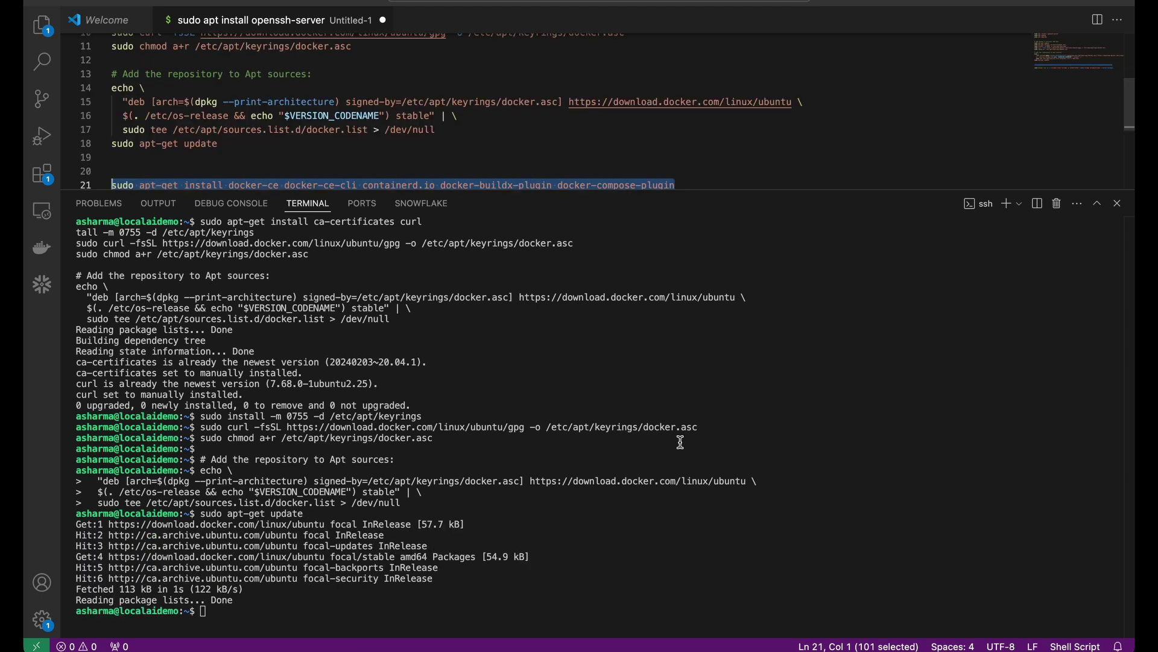
text(sudo apt-get install docker-ce docker-ce-cli conta)
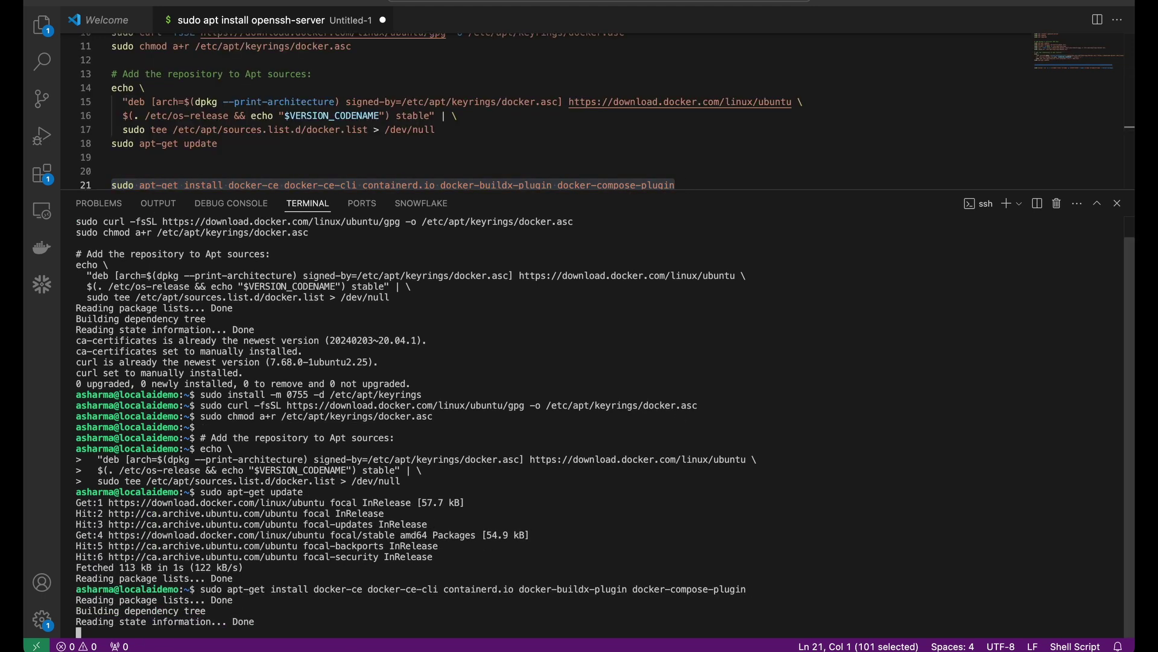
text(Y)
key(Return)
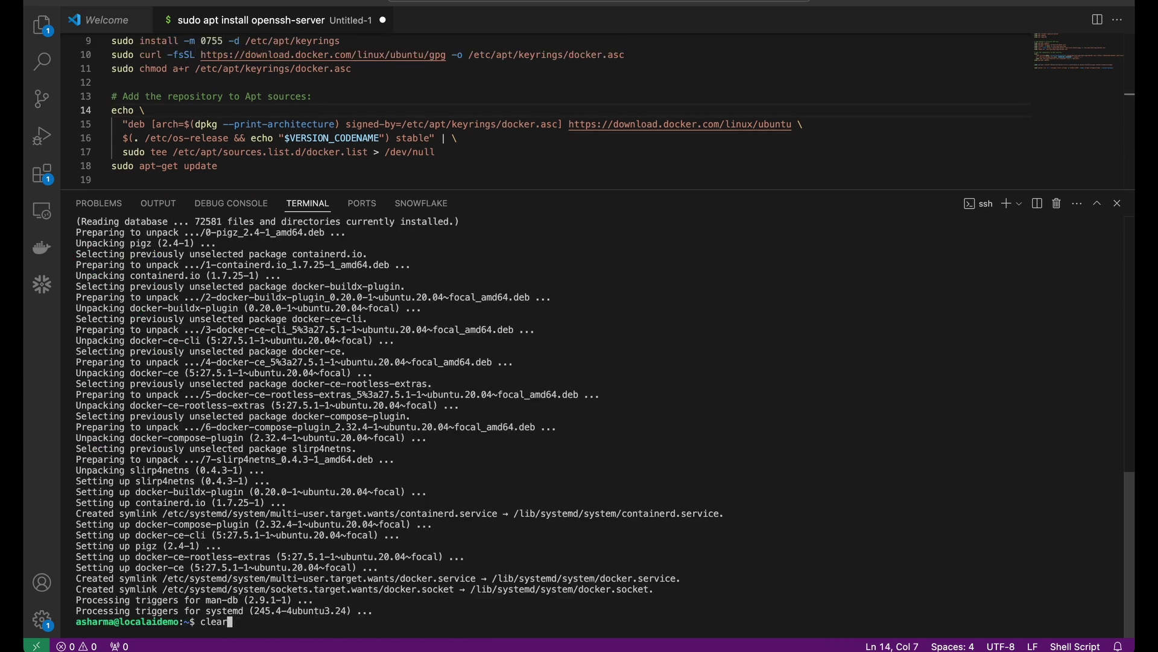
key(super+k)
text(sudo docker run -d -v ollama:/root/.ollama -p 11434:11434 --name ollama ollama/ollama --restart=always)
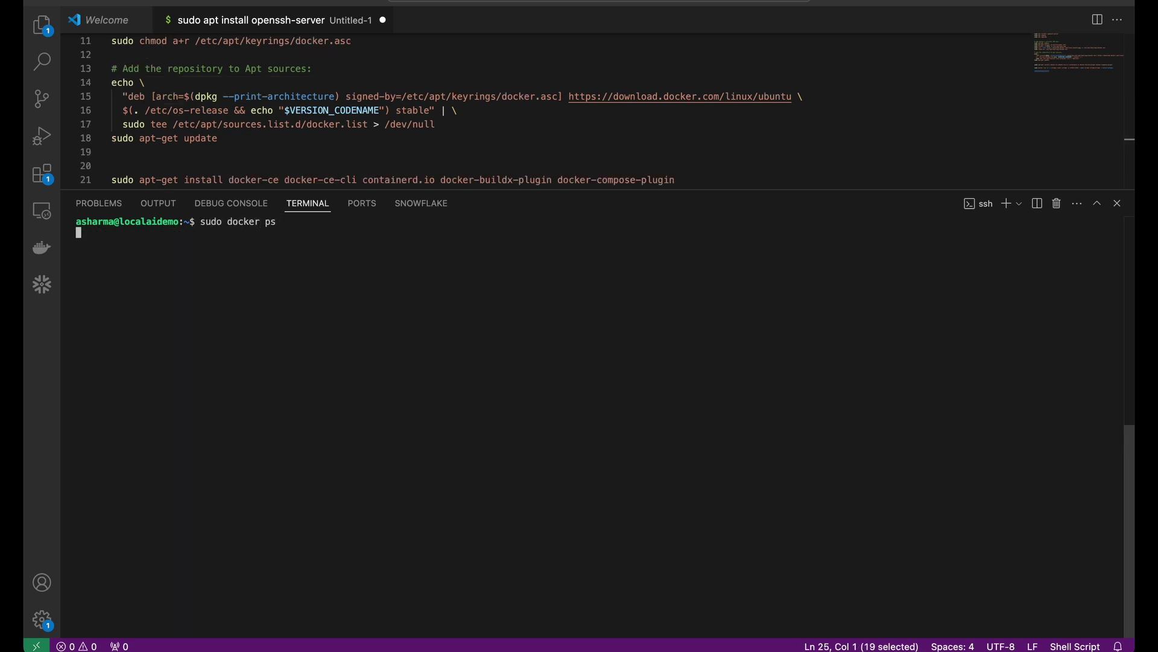
Step: List containers with sudo docker ps to confirm ollama is up on port 11434
text(ps)
key(Return)
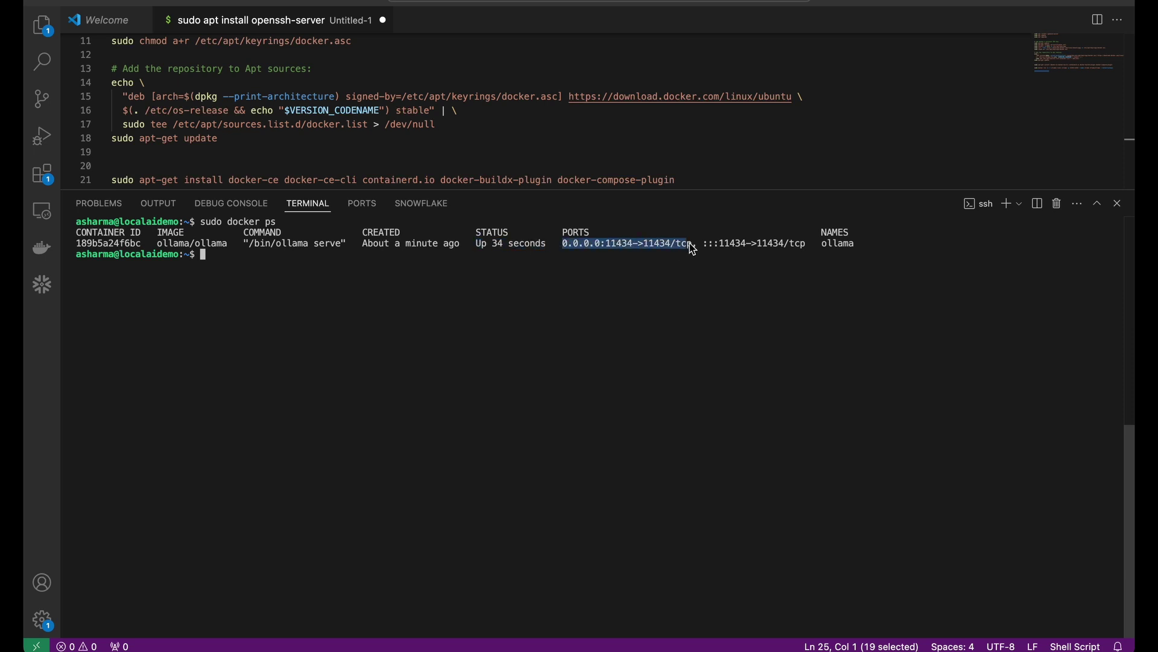
click(343, 131)
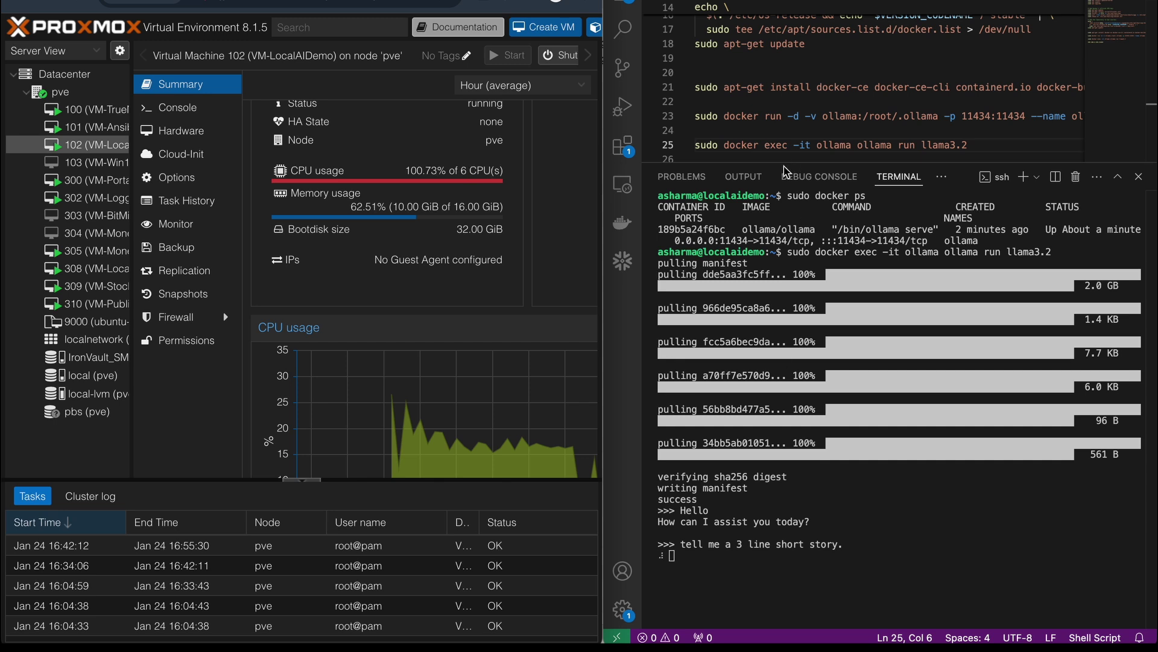
Step: Return to the TERMINAL view with the llama3.2 chat and drag its border up to enlarge it
click(743, 177)
click(879, 179)
click(922, 199)
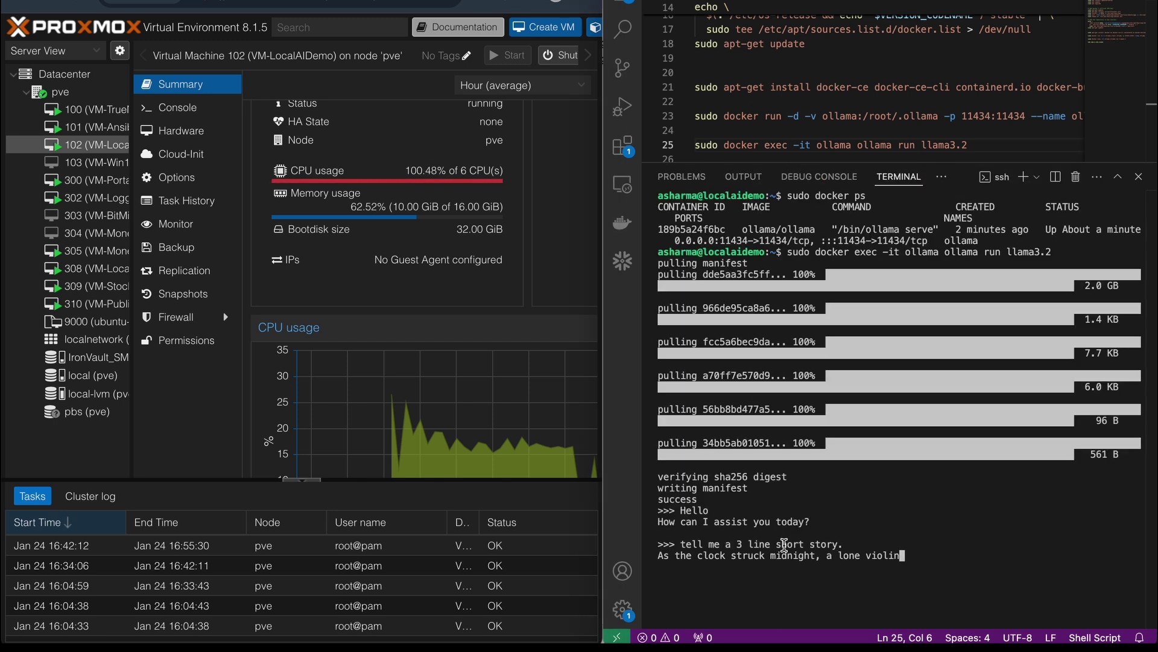
drag(893, 161, 893, 65)
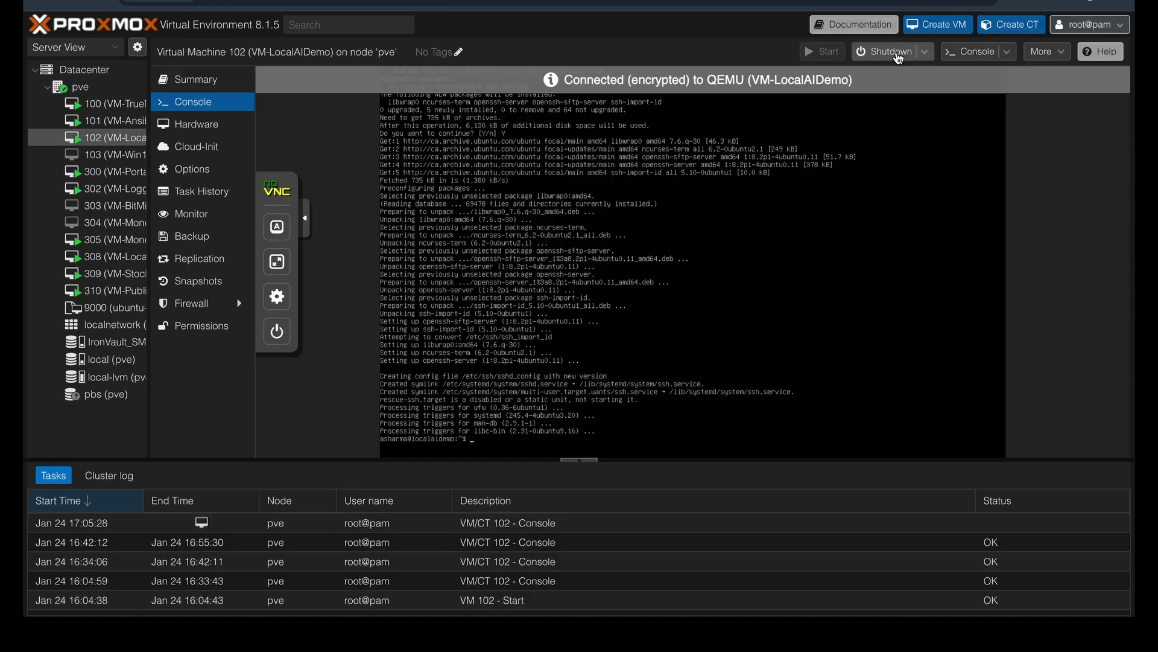
Step: Shut down VM 102 and start adding a PCI device from its Hardware list
click(883, 51)
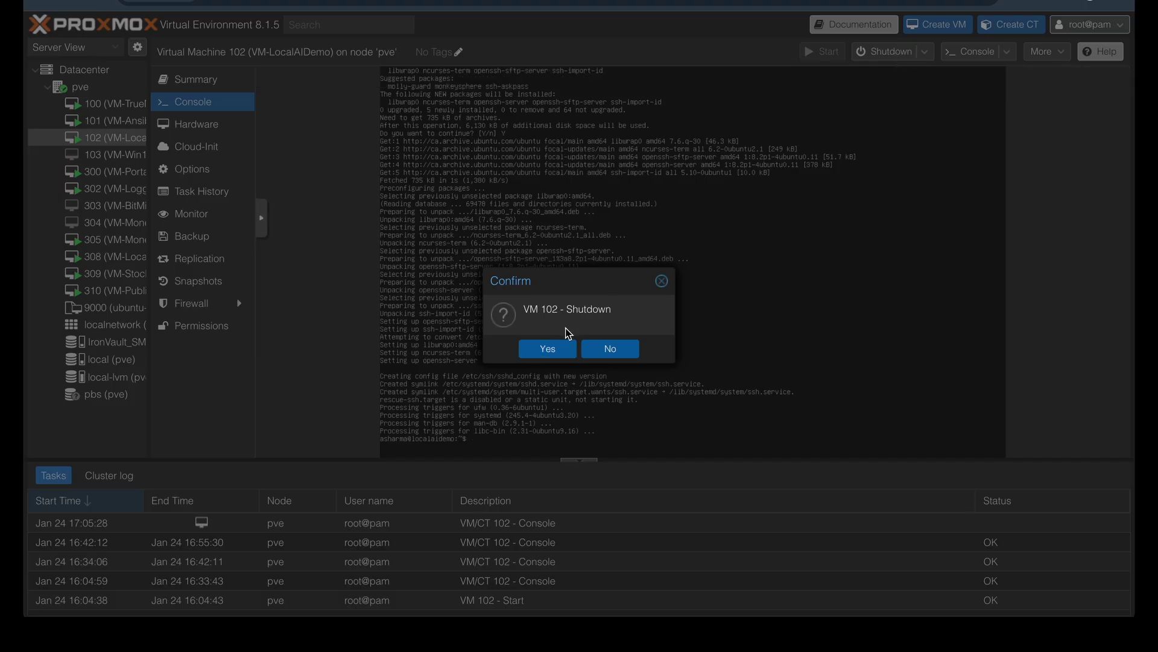
click(552, 346)
click(192, 123)
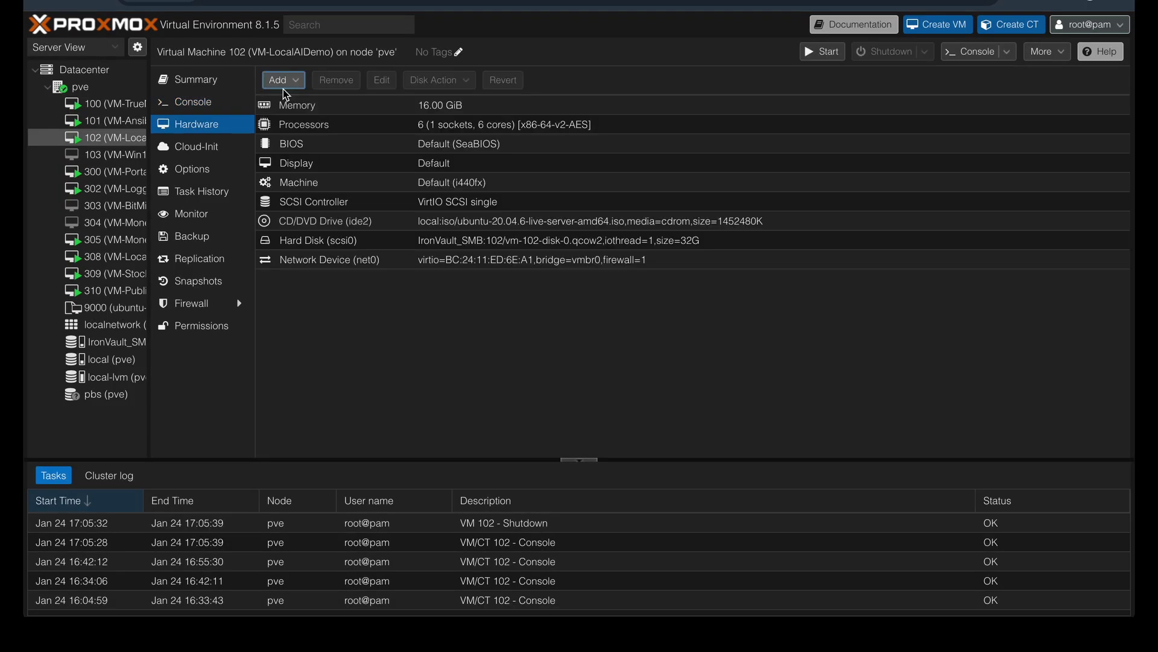
click(303, 85)
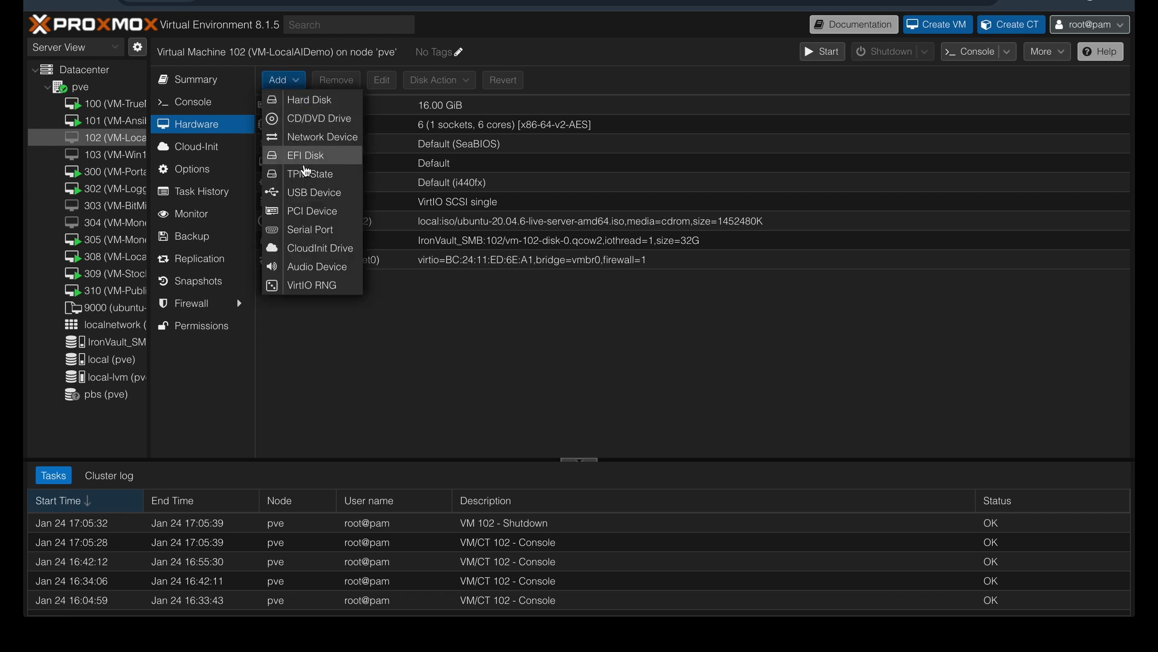
click(308, 212)
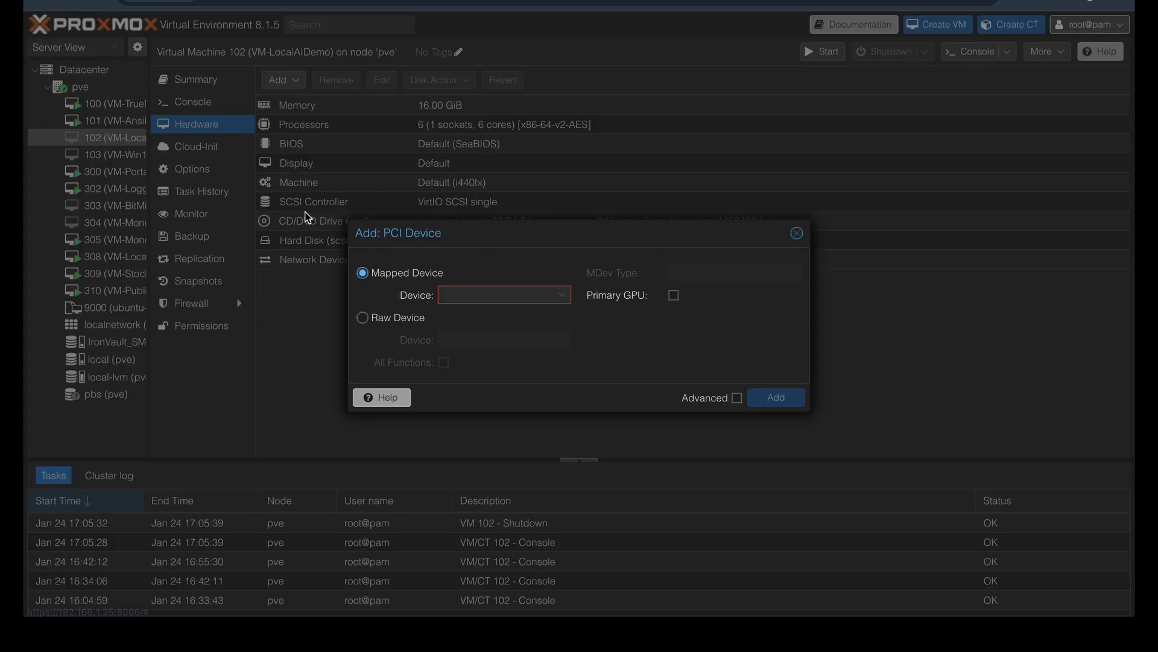
Step: Attach raw PCI device 0000:09:00 (NVIDIA Tesla M40) with all functions, then open VM 102's console
click(410, 326)
click(465, 341)
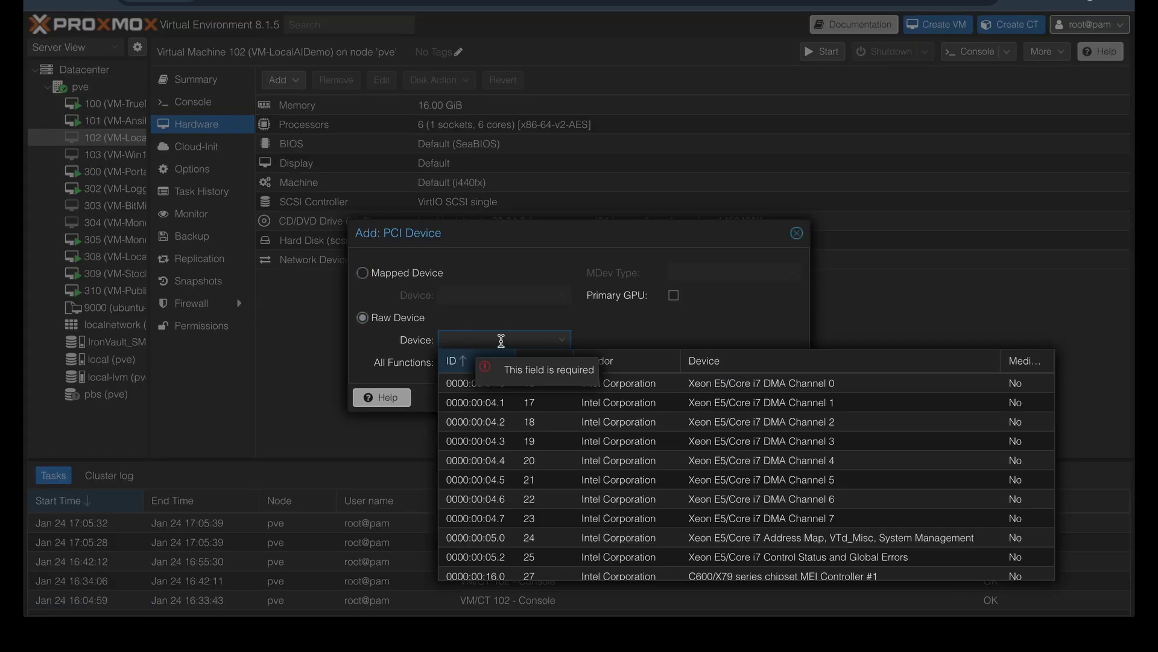
scroll(606, 450, down, 10)
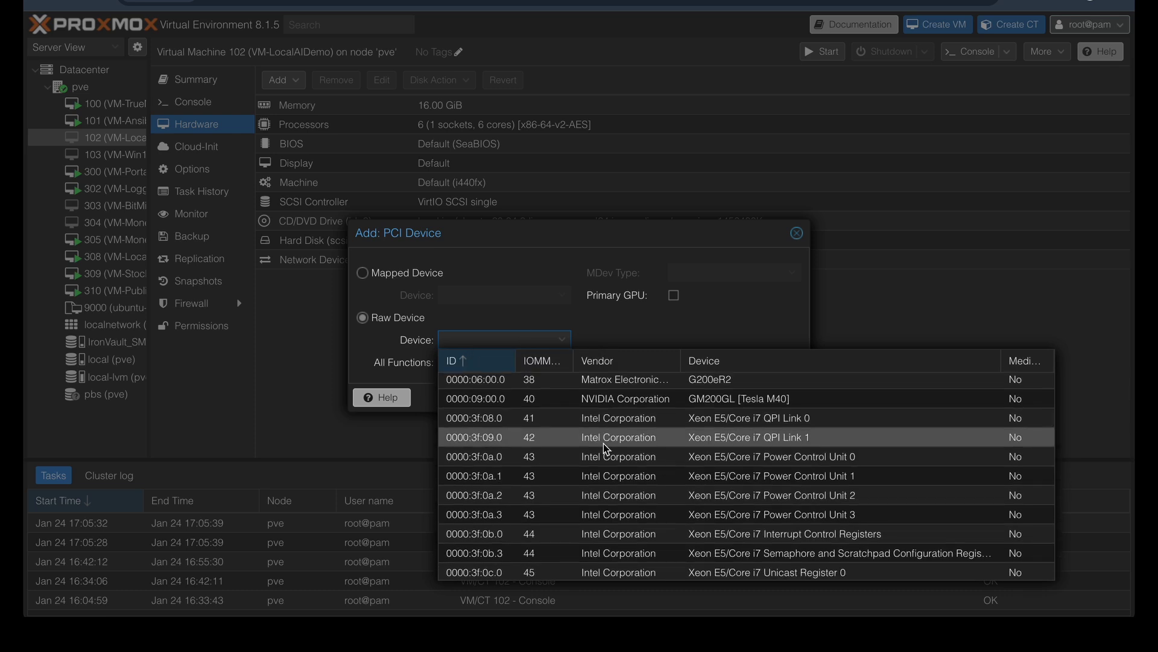
scroll(606, 450, up, 3)
click(667, 463)
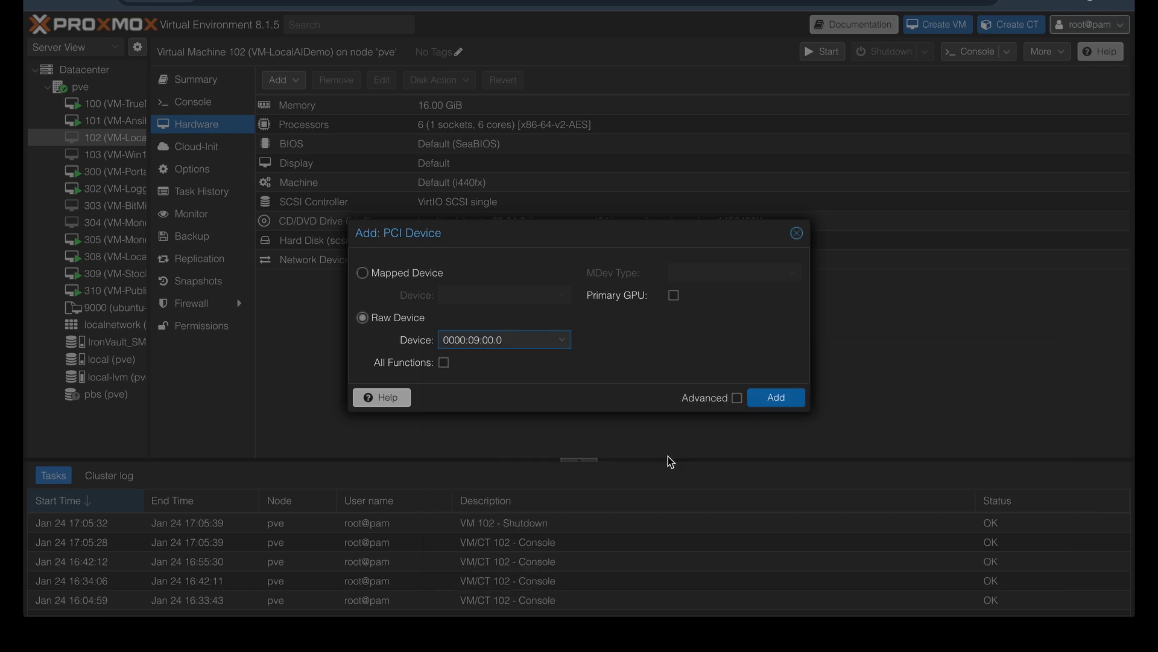
click(445, 364)
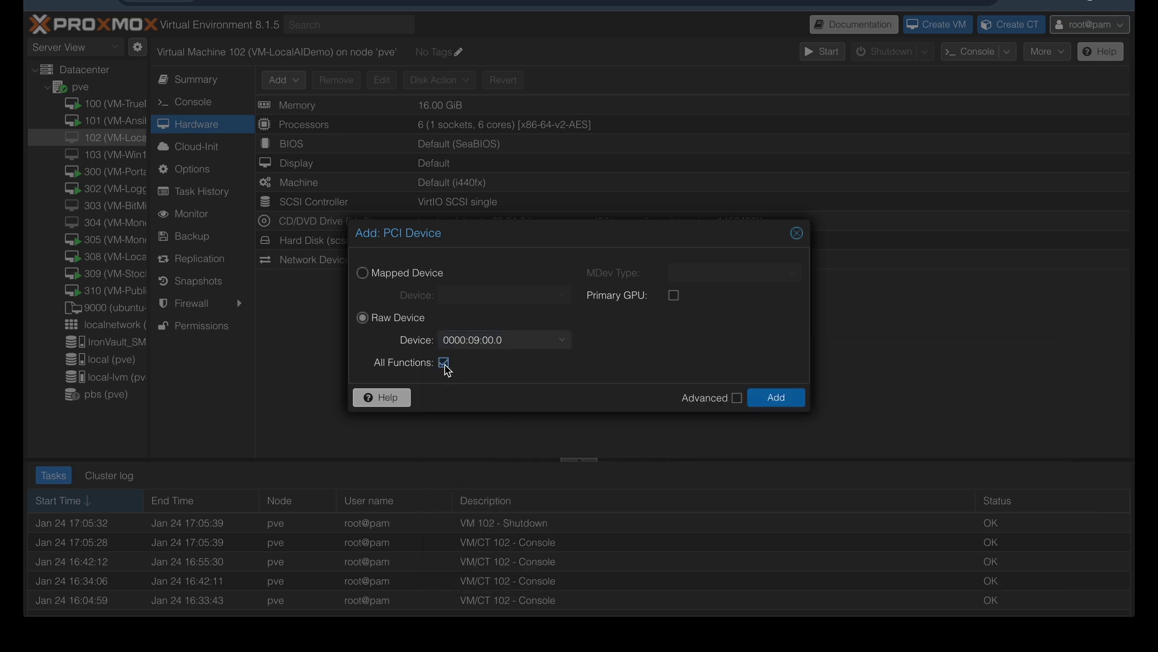
click(783, 400)
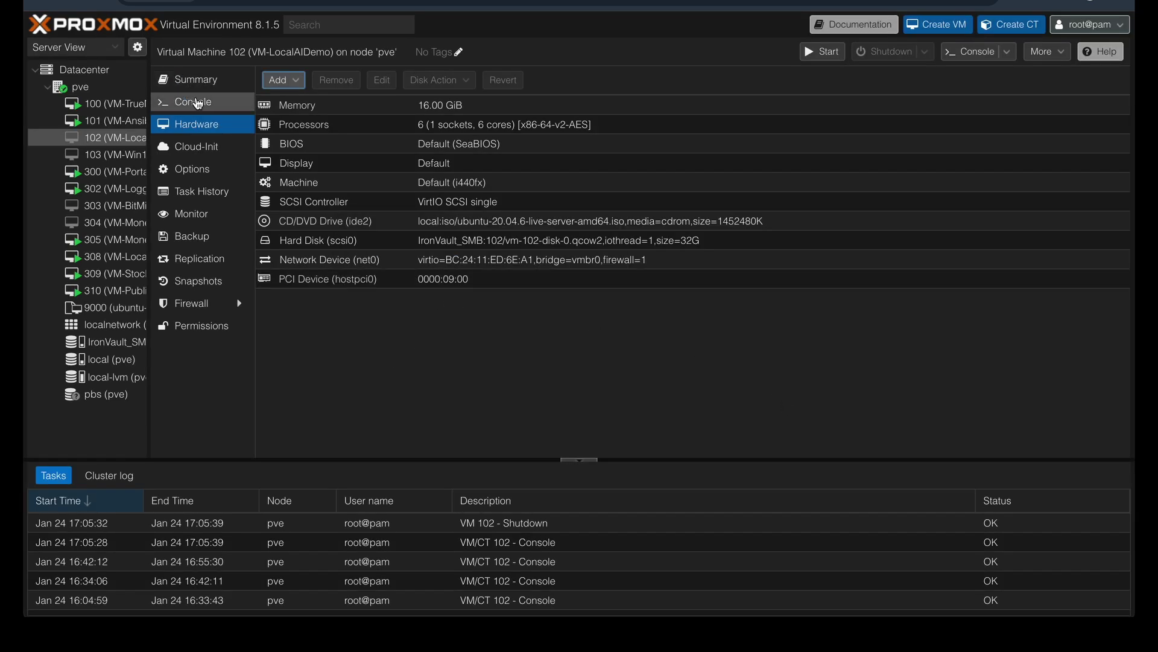
click(199, 105)
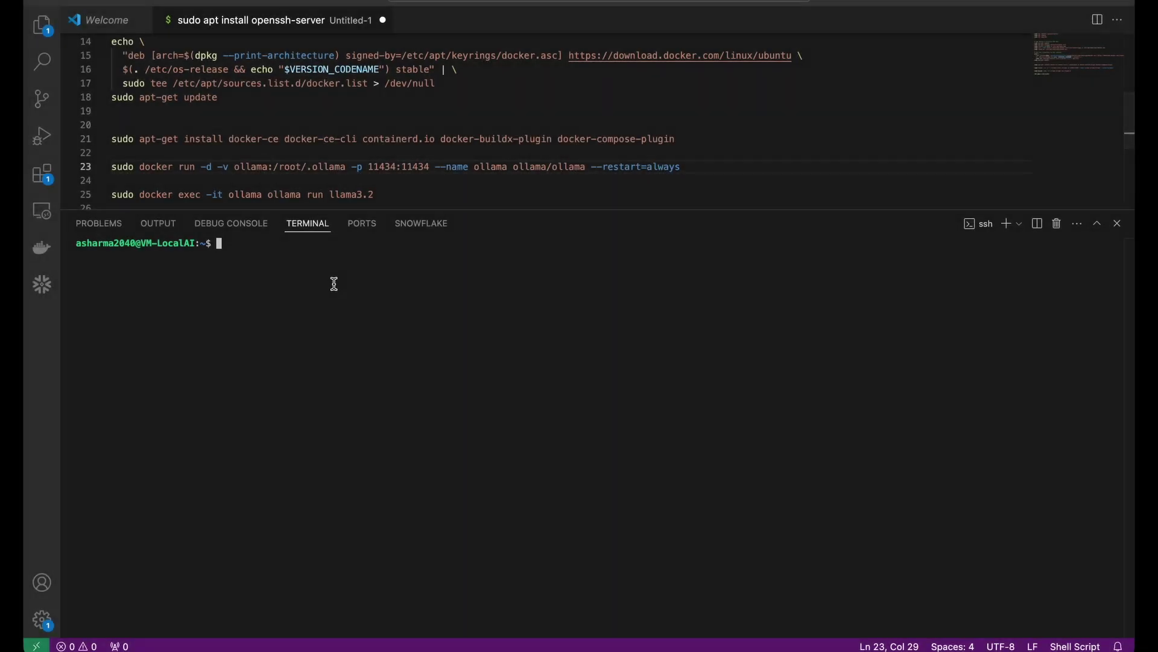
Step: Run nvidia-smi and highlight the Tesla M40 24GB line and its temperature and power readings
text(nvidia-smi)
key(Return)
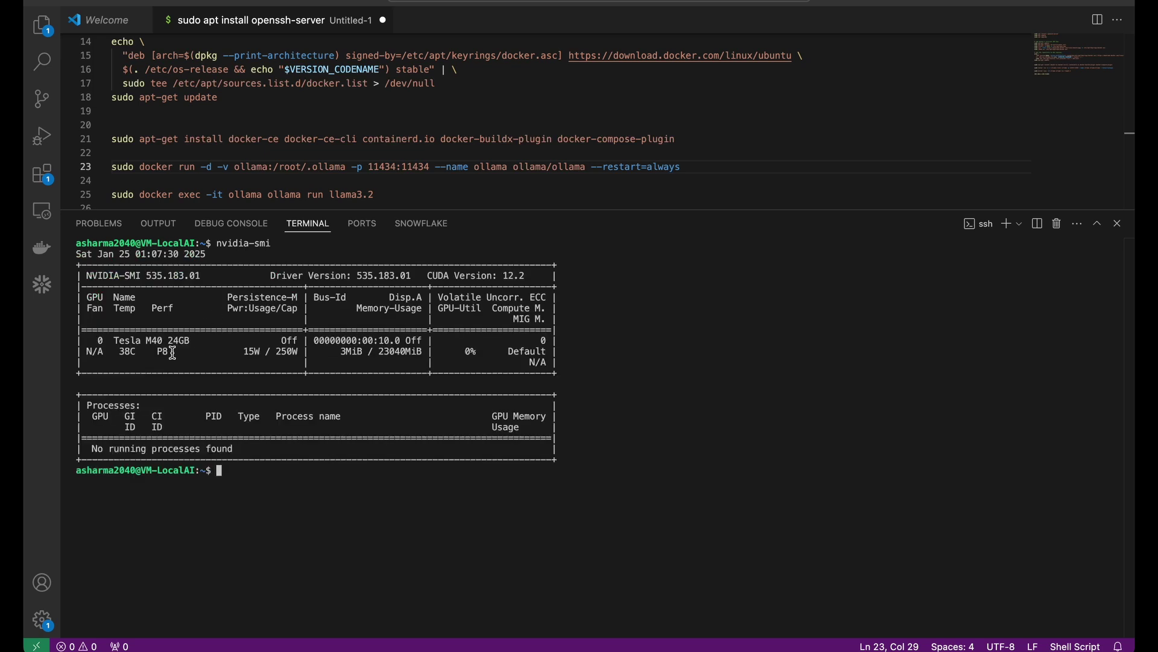
drag(107, 342, 196, 340)
drag(87, 351, 300, 354)
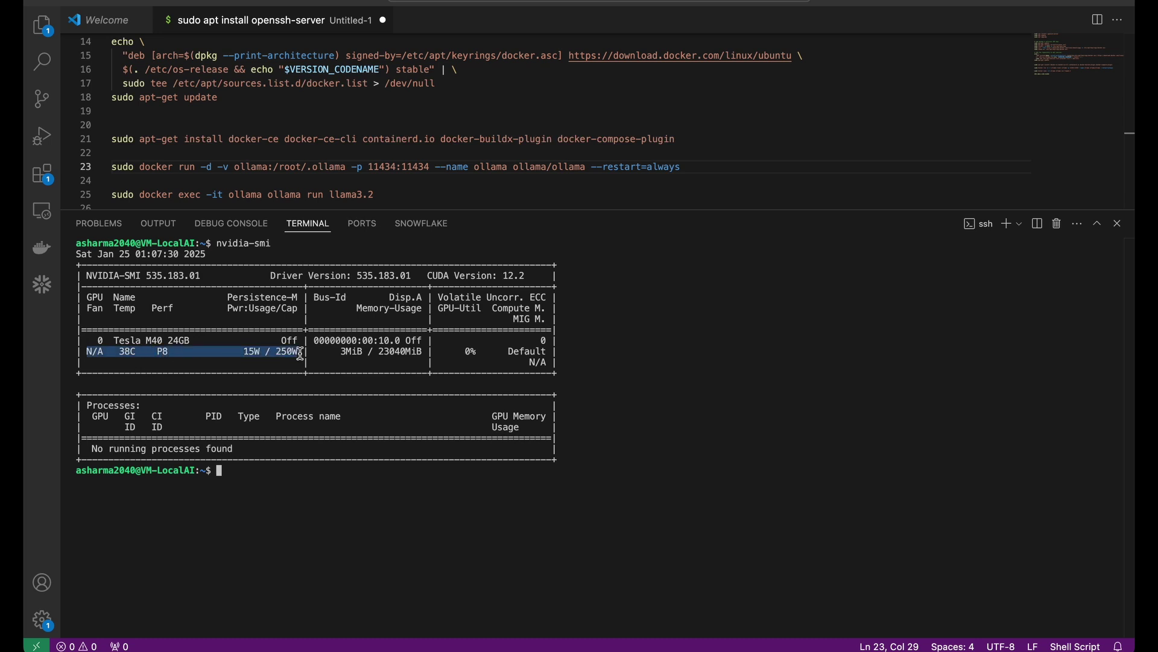
click(355, 352)
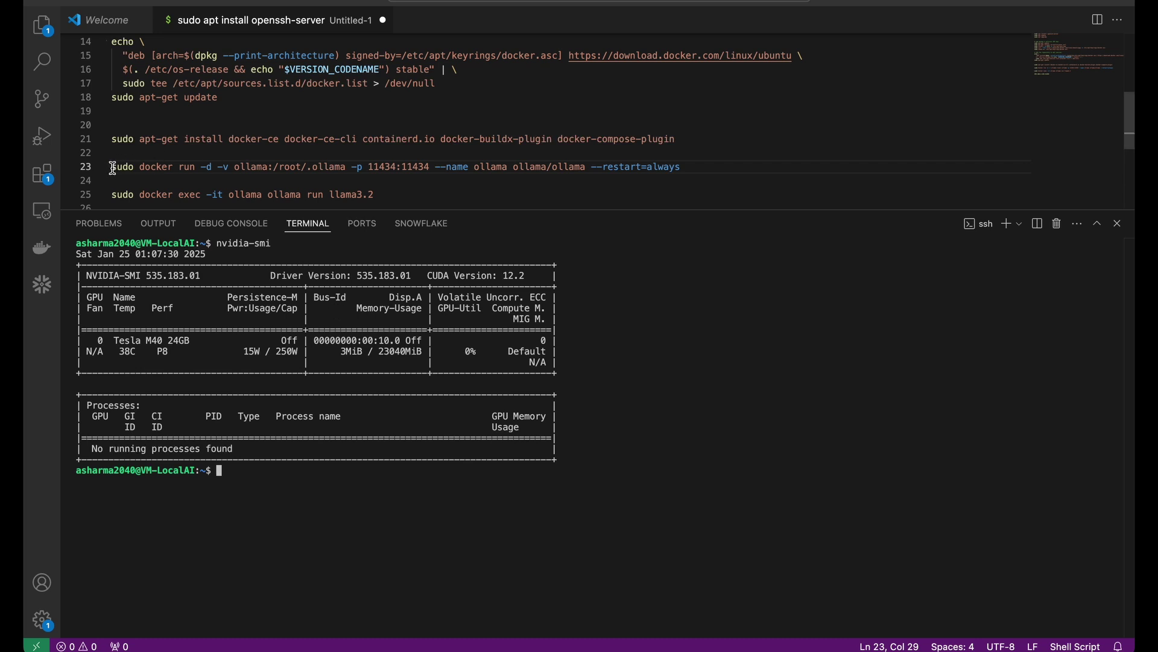
Step: Copy the ollama docker run command from editor line 23 into the VM terminal
drag(113, 167, 677, 167)
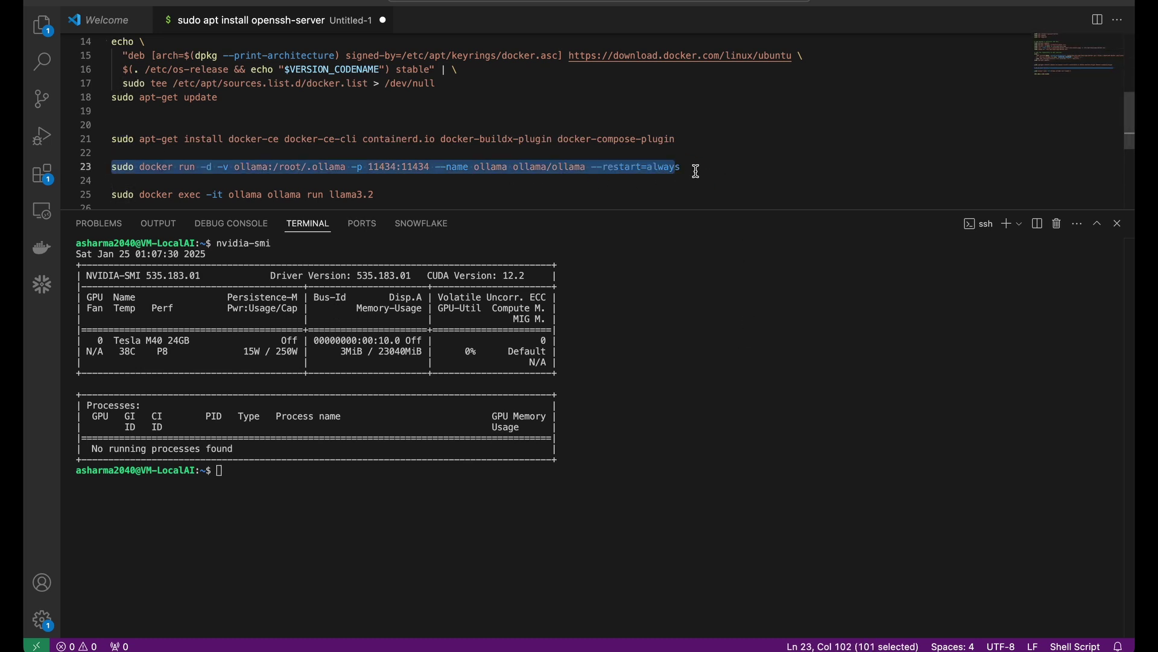
shift+click(585, 167)
key(super+c)
click(565, 592)
key(super+v)
Step: Insert --gpus=all into the command, run it, and list containers with sudo docker ps
key(alt+Left)
key(alt+Left)
key(alt+Left)
key(alt+Left)
key(alt+Left)
key(alt+Left)
key(alt+Left)
key(alt+Left)
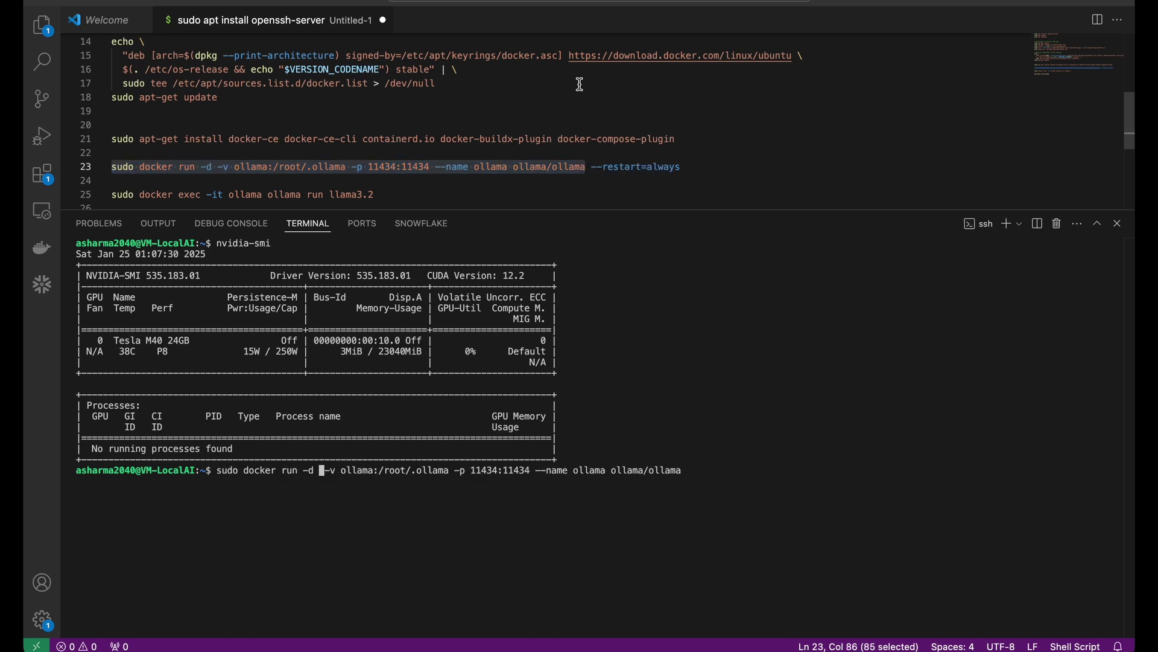
text(--gpus)
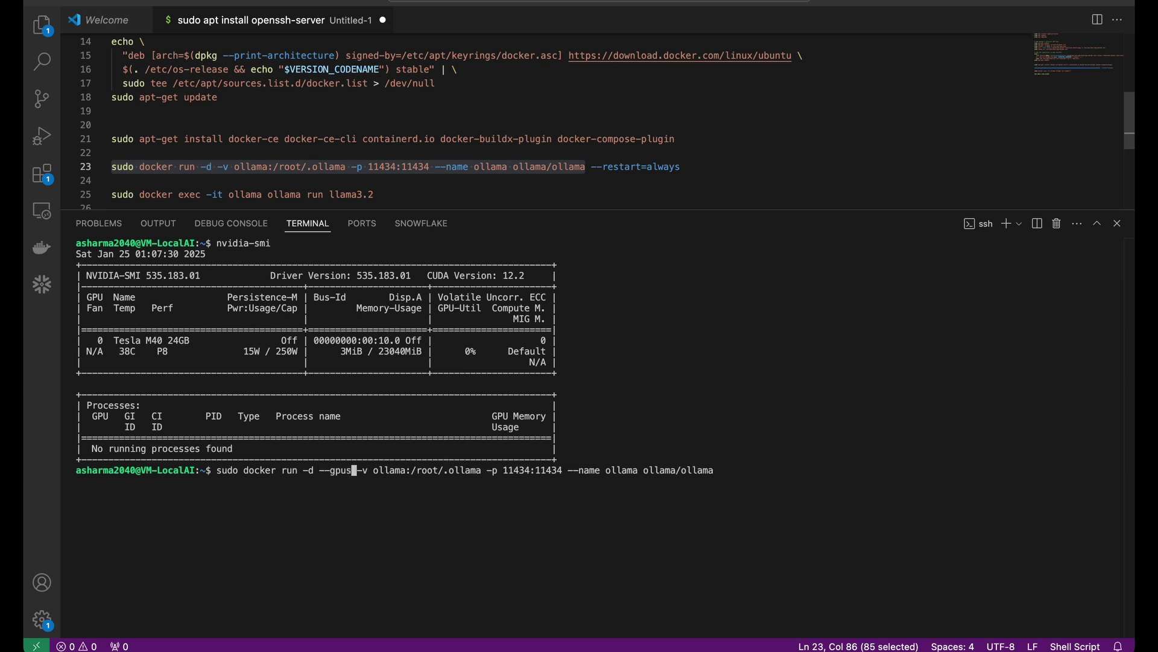
text(=all)
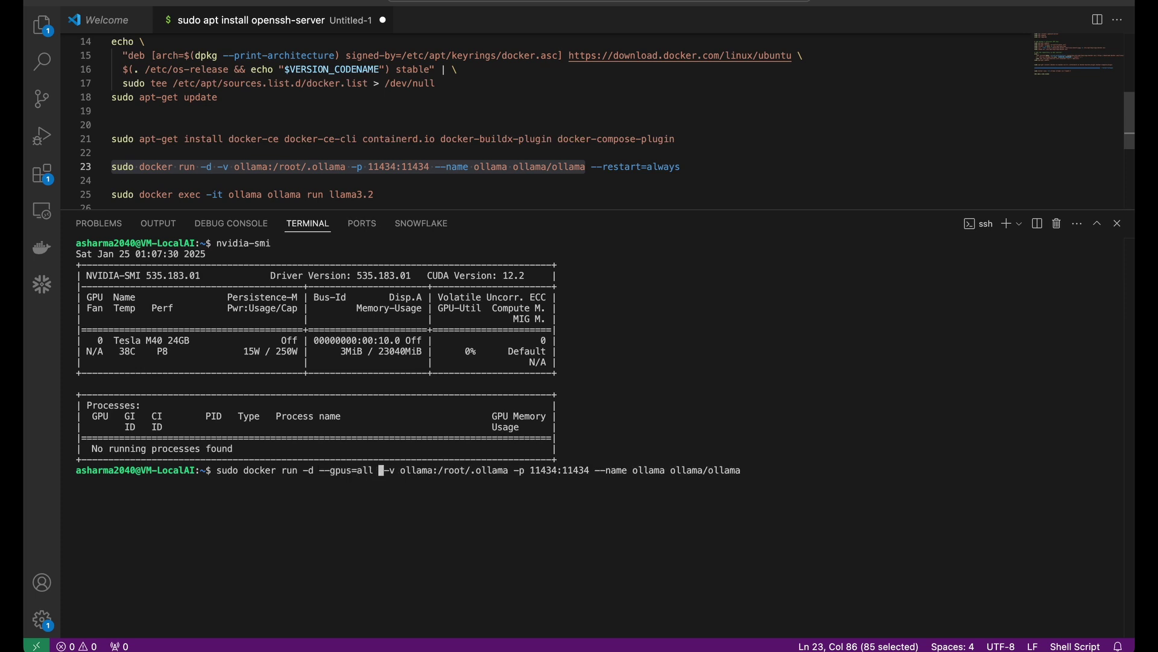
key(BackSpace)
key(Right)
key(Right)
key(Right)
key(Right)
key(Right)
key(Right)
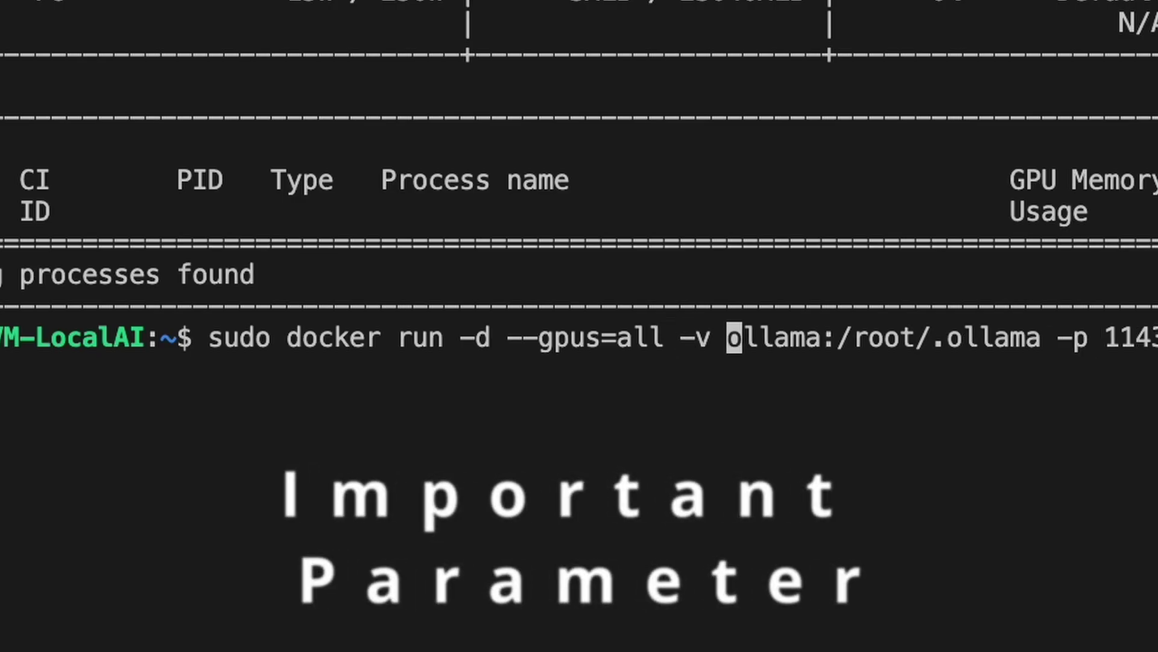
double_click(545, 338)
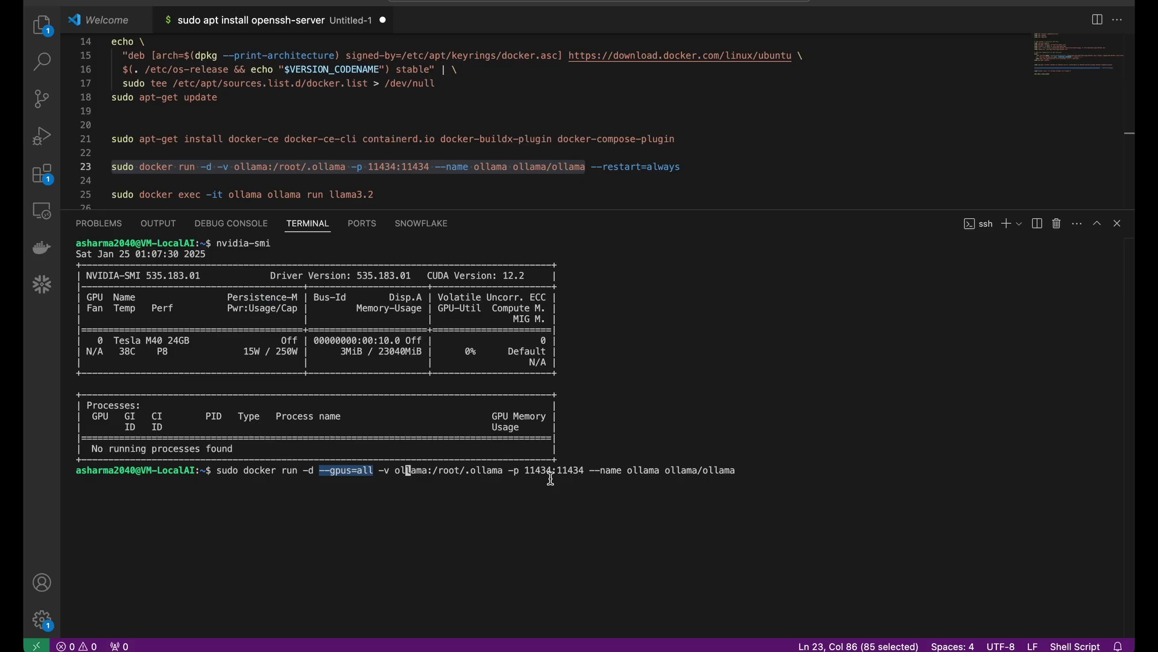
click(507, 467)
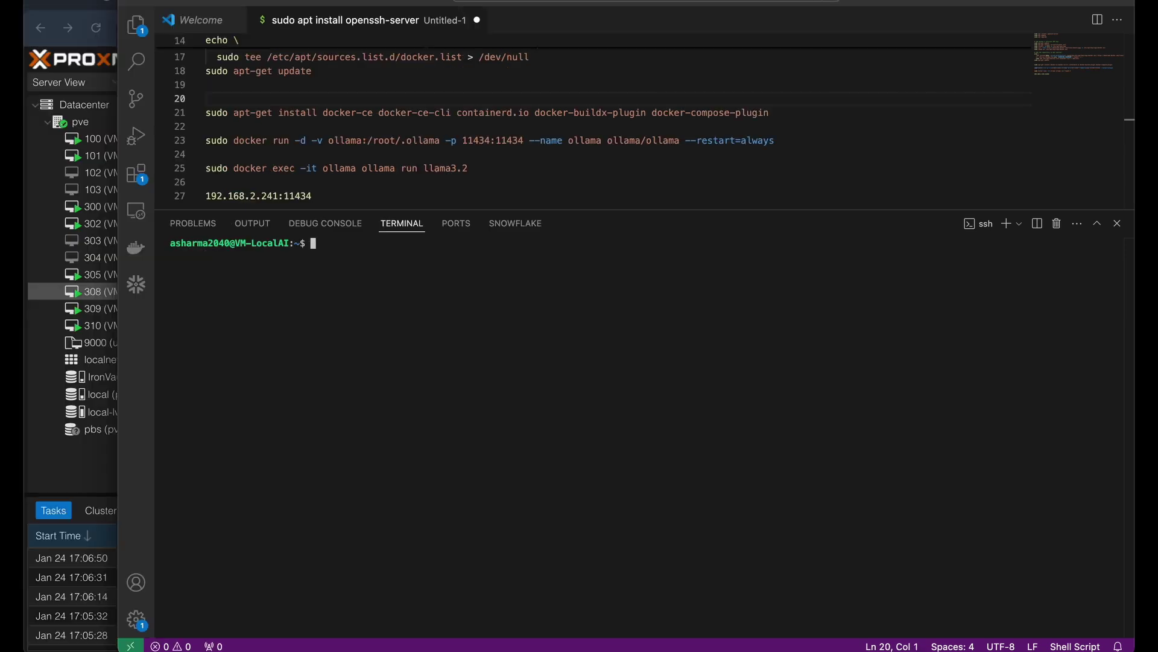
text(sudo docker ps)
key(Return)
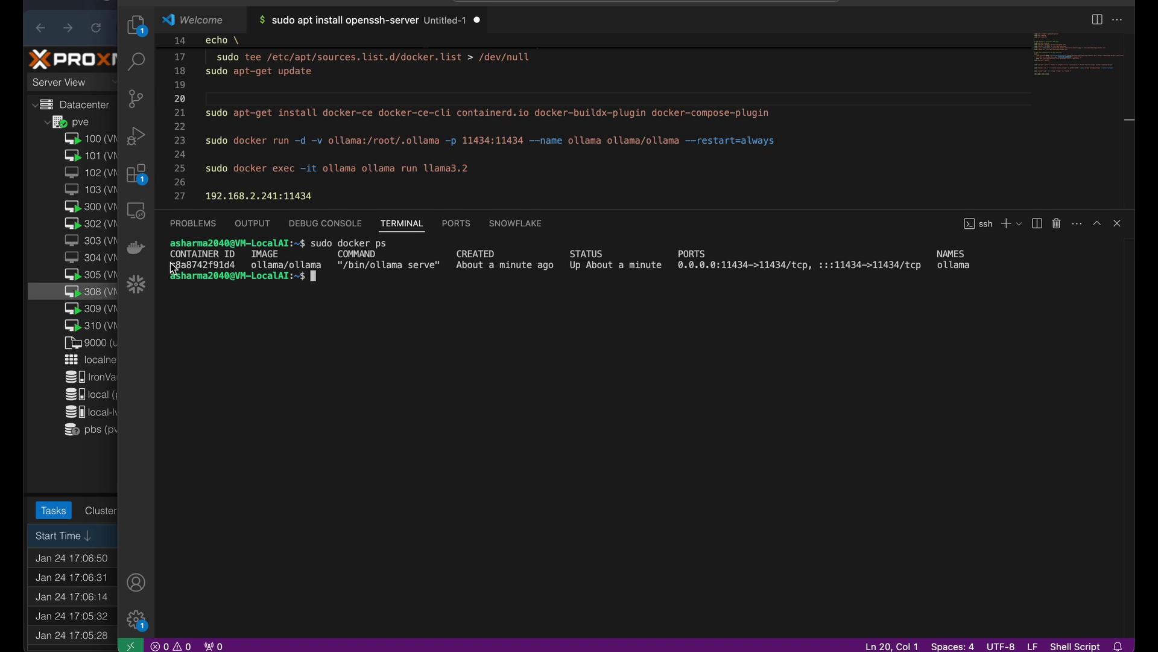
Step: Start an interactive chat with sudo docker exec -it ollama ollama run llama3.2
drag(174, 267, 609, 273)
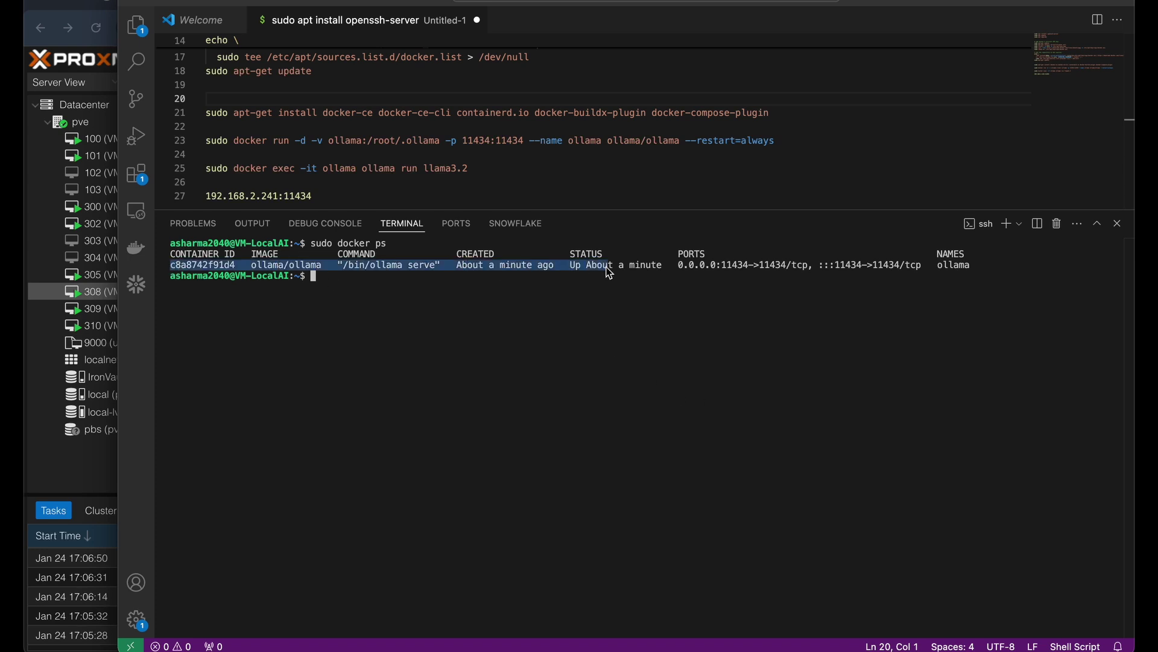
click(487, 345)
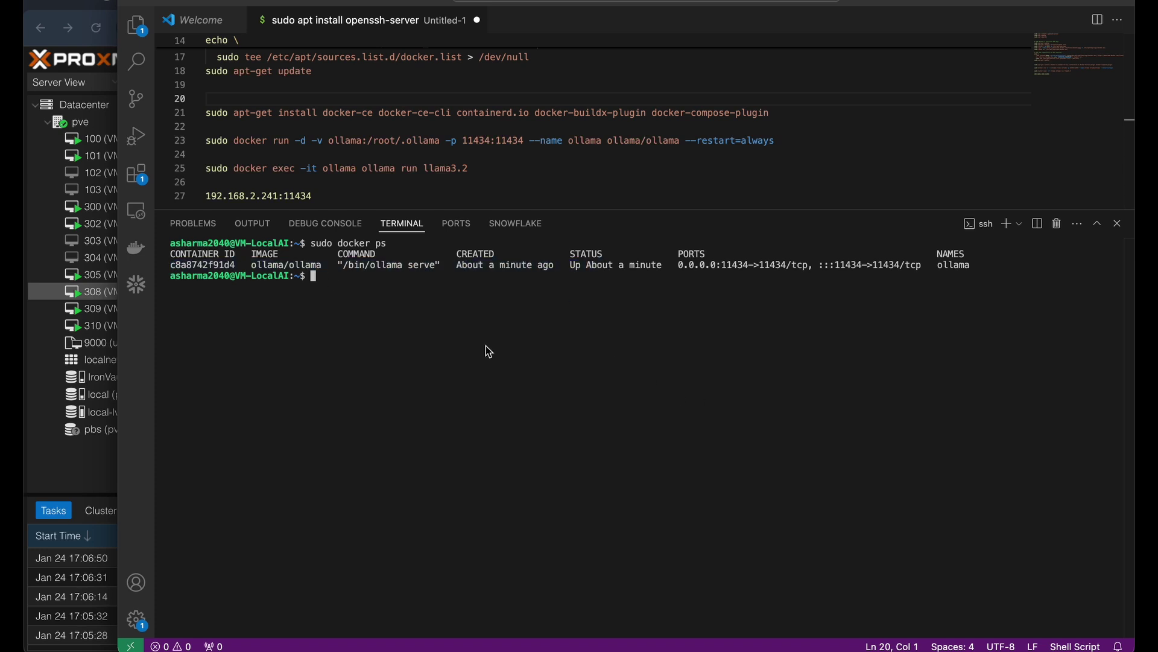
text(docker exec -it ollama ollama run llama3.2)
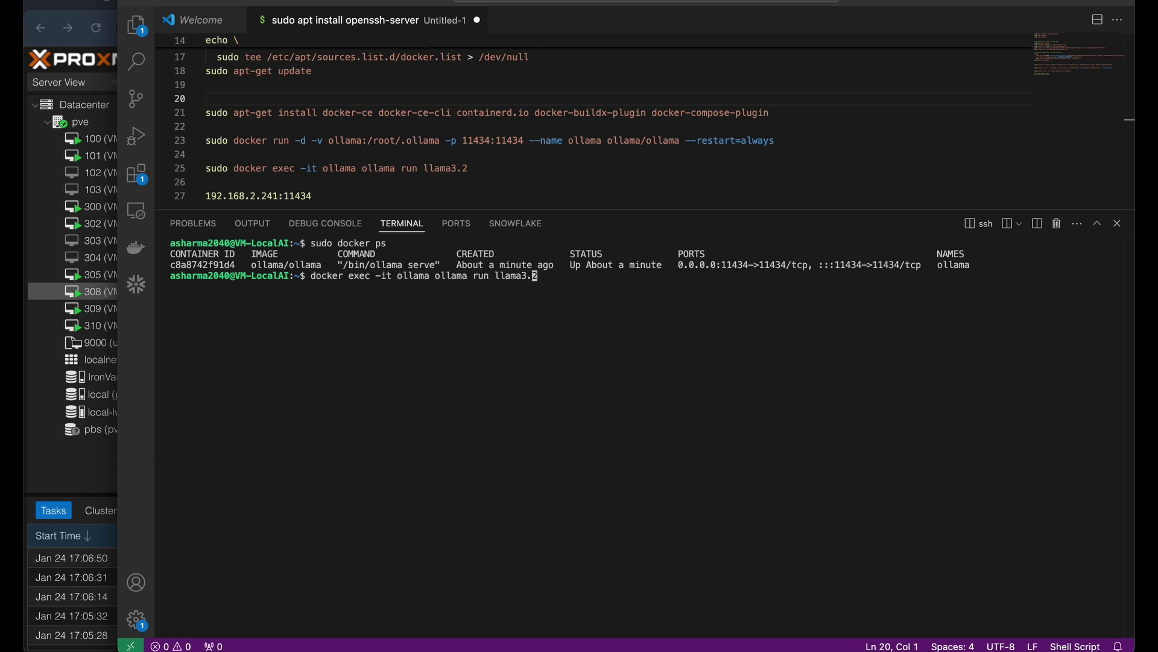
key(ctrl+a)
text(sudo)
key(Return)
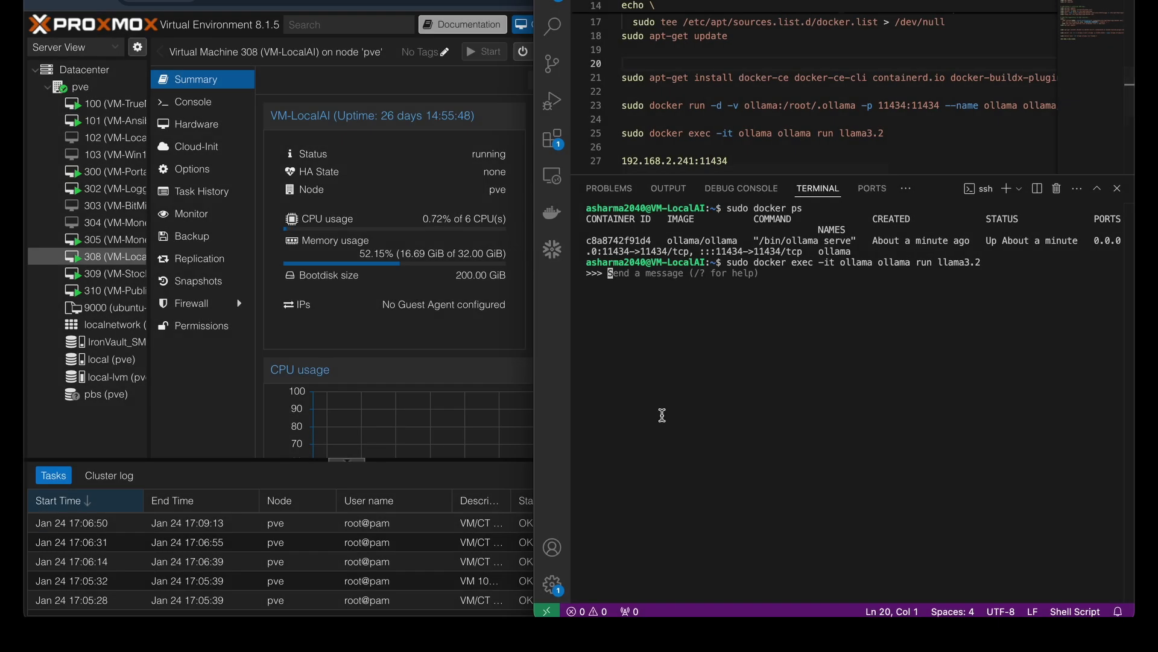
Step: Send llama3.2 'hello' and then 'tell me a 3 line story'
text(hello)
key(Return)
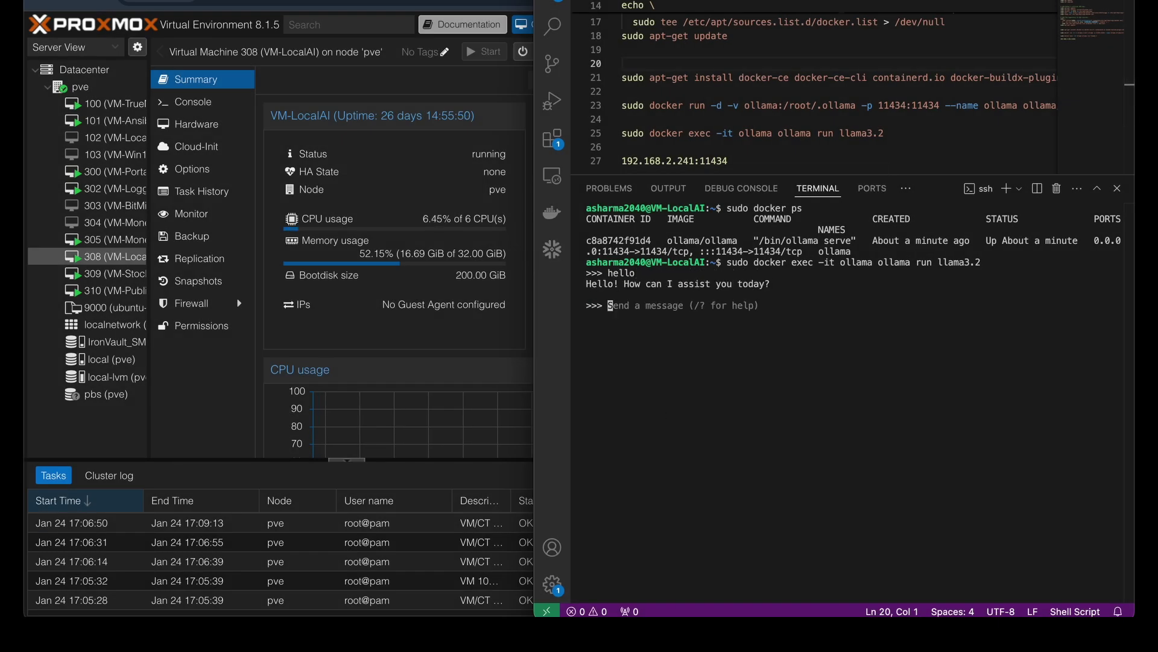
text(tell )
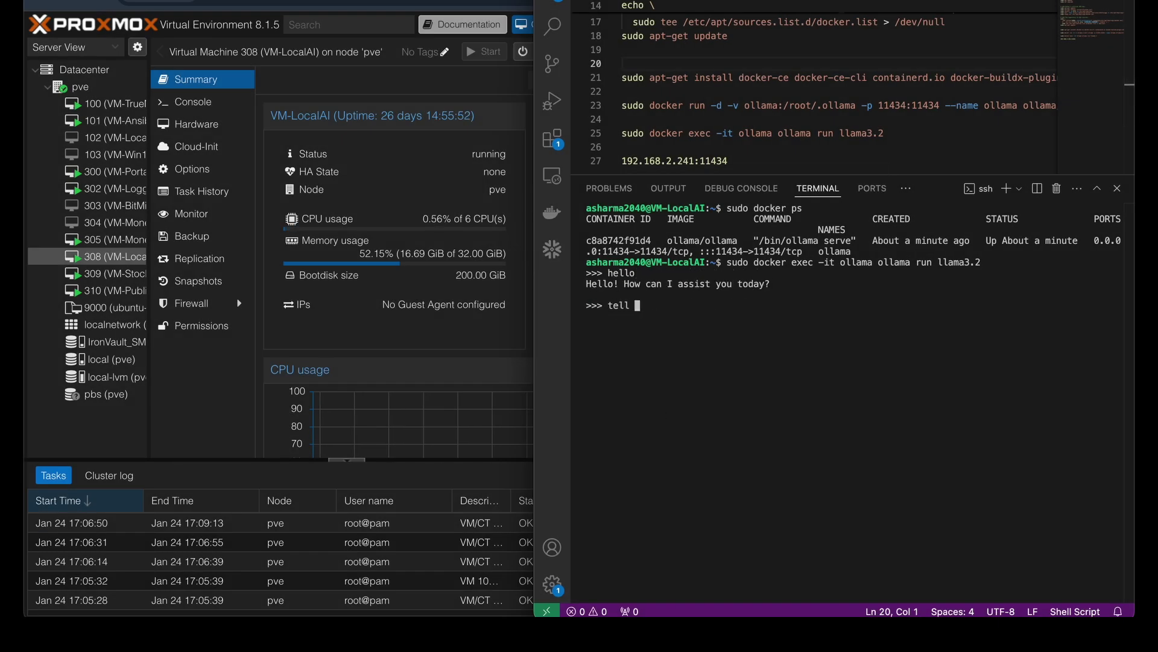
text(me a 3 line story)
key(Return)
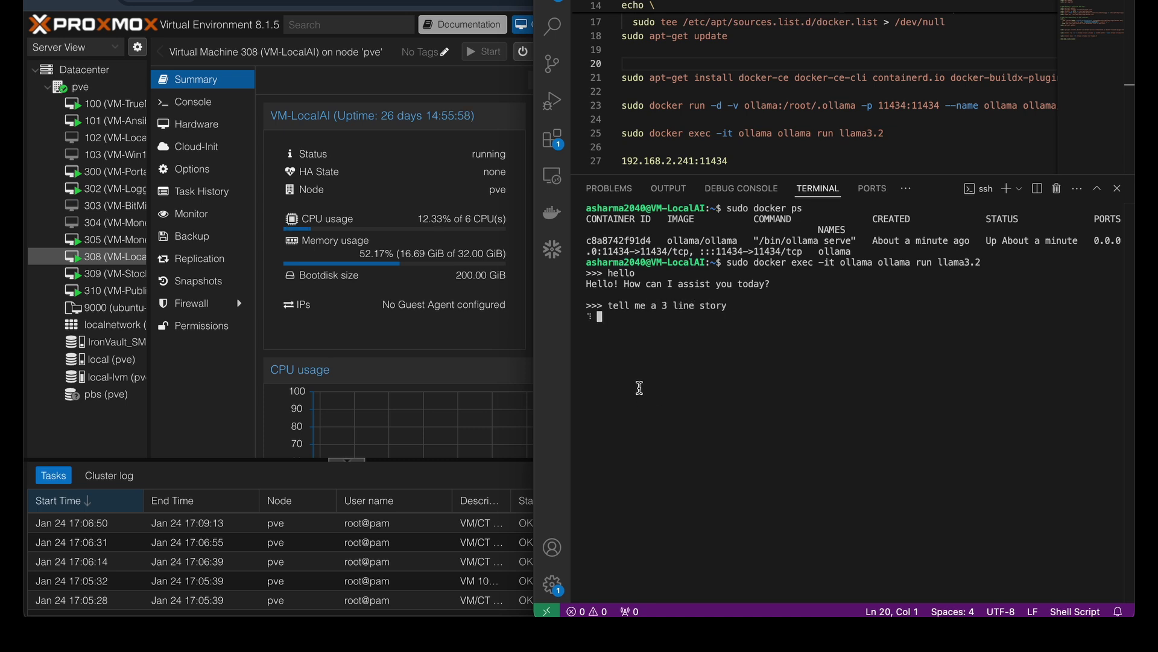
click(400, 222)
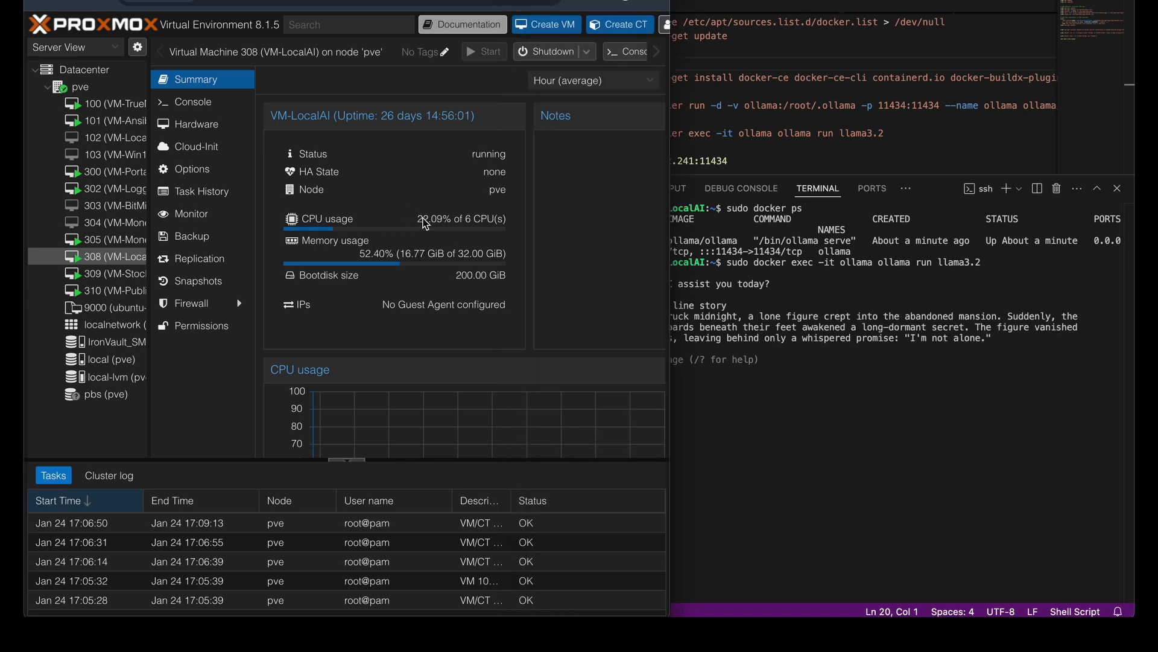
click(762, 308)
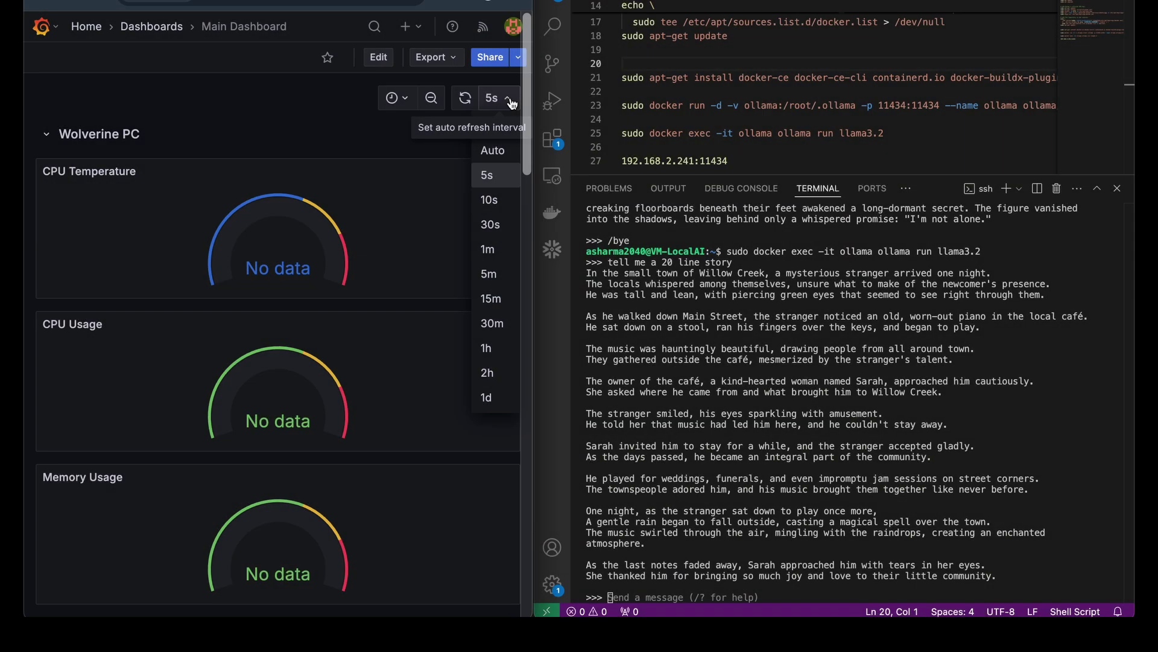
Step: Set Grafana to refresh every 5s, scroll to the Local AI Server panels, and request a 2000-line story
click(511, 104)
scroll(491, 126, down, 10)
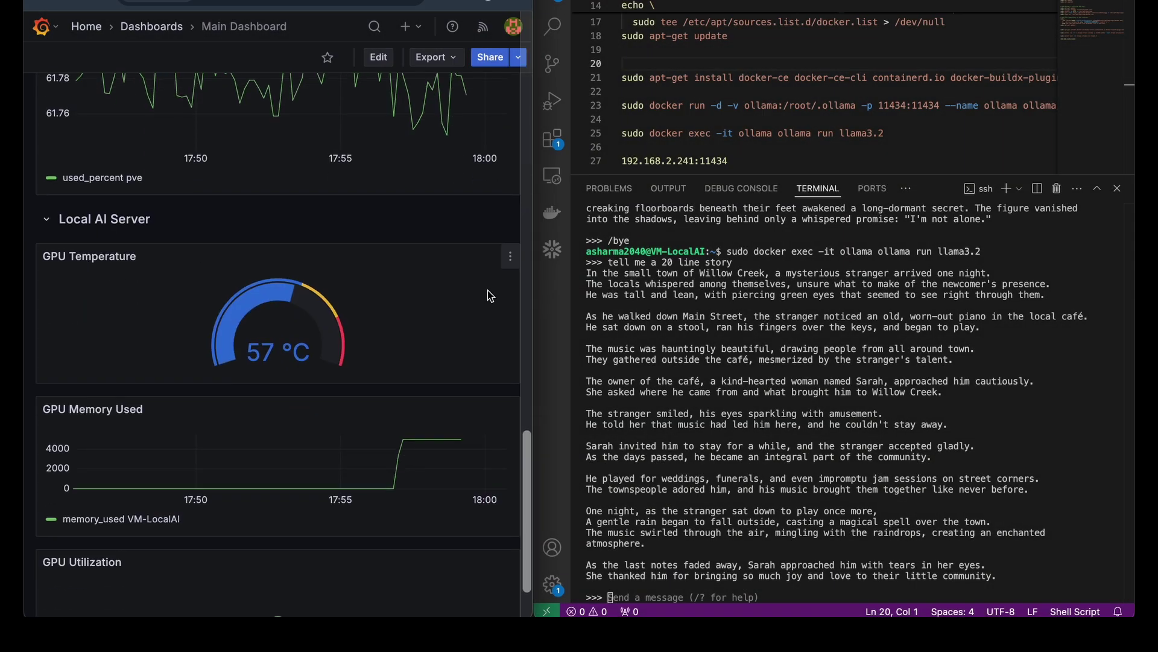
scroll(487, 291, down, 2)
text(tell me a 2000 line story)
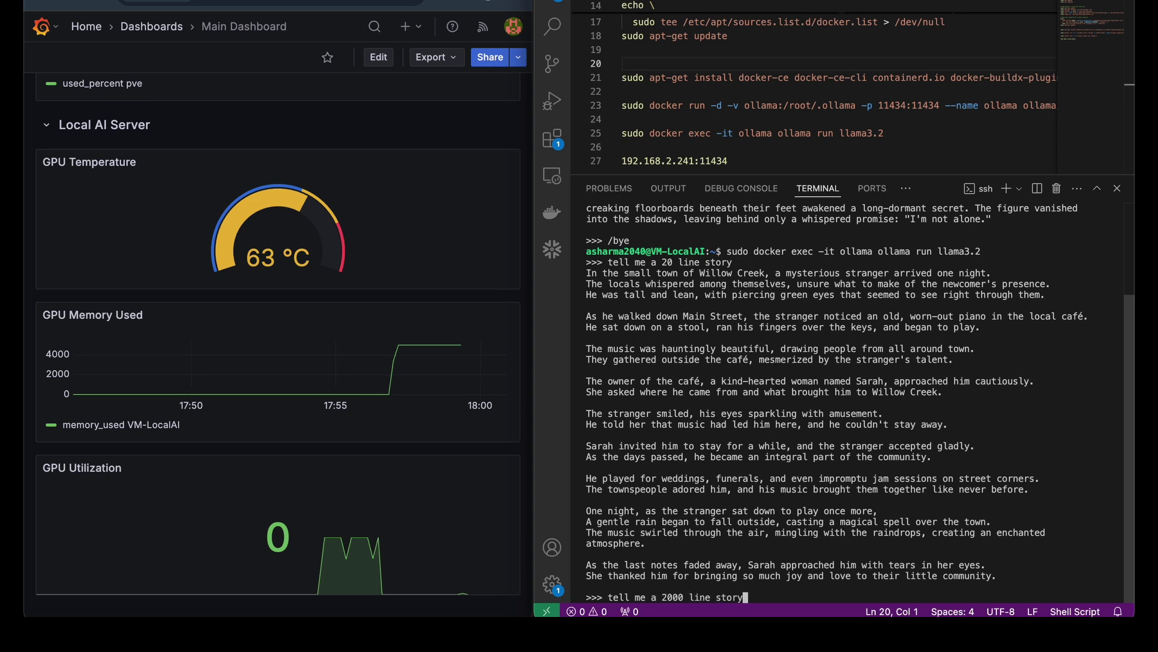
key(Return)
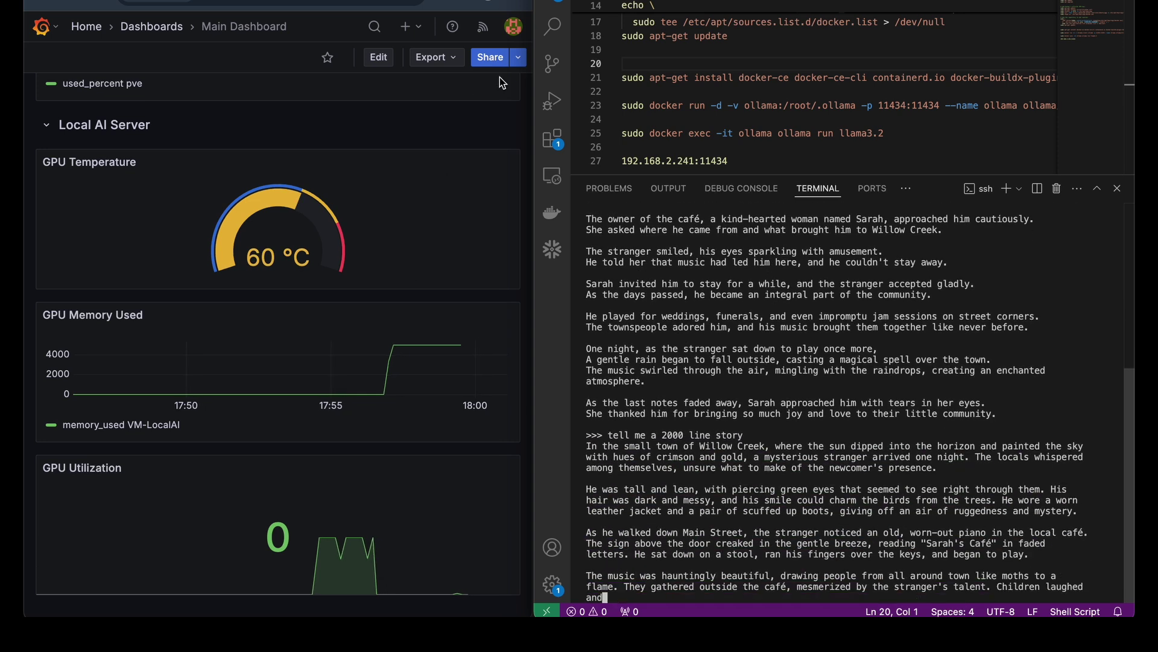
Step: Widen and refresh the dashboard to watch GPU temperature climb to 77 °C and utilization to 76
drag(533, 79, 638, 96)
click(548, 103)
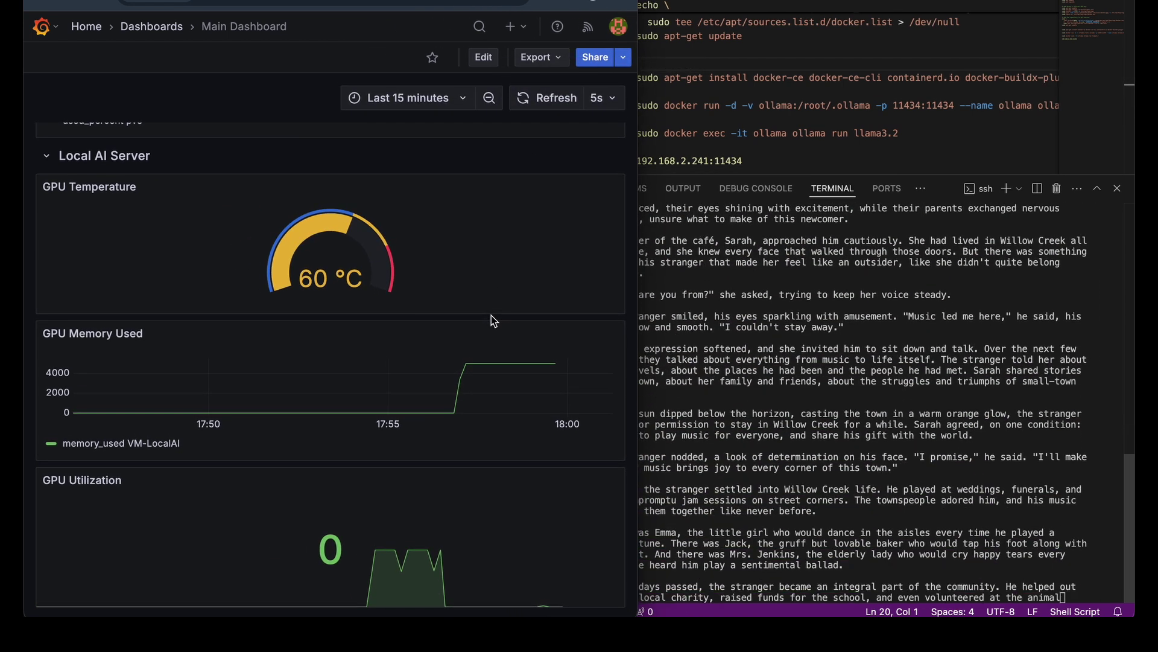
drag(308, 533, 360, 554)
mouse_move(553, 365)
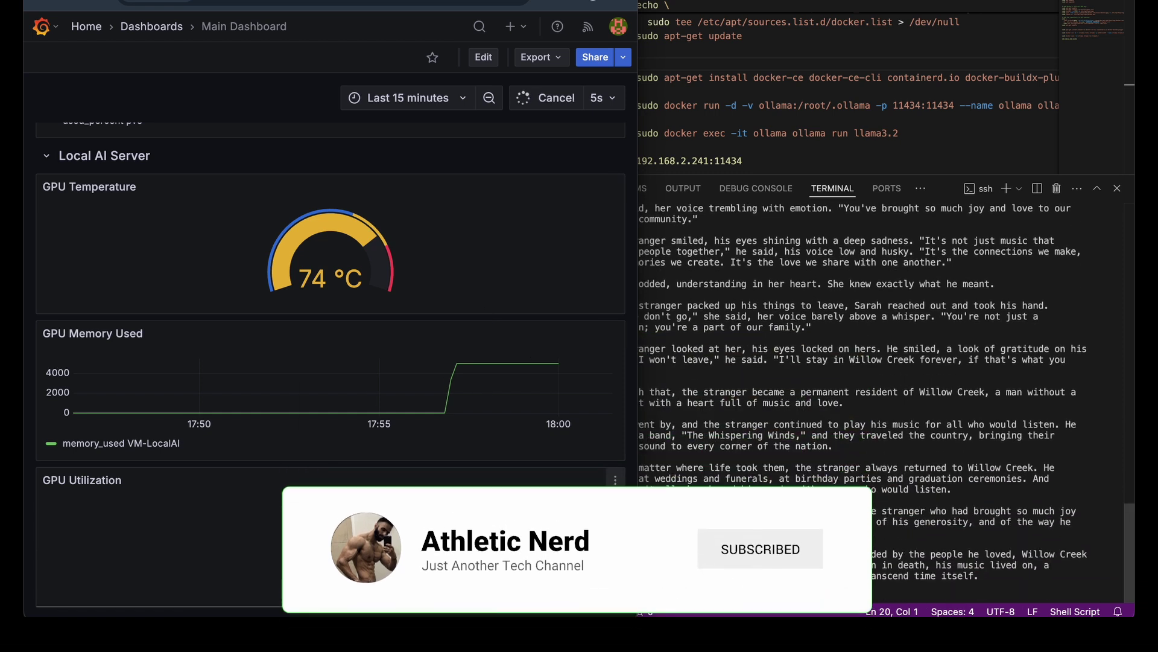
drag(637, 415, 639, 415)
Step: End the llama3.2 chat with /bye and paste the Open WebUI docker run command
text(/bye)
key(Return)
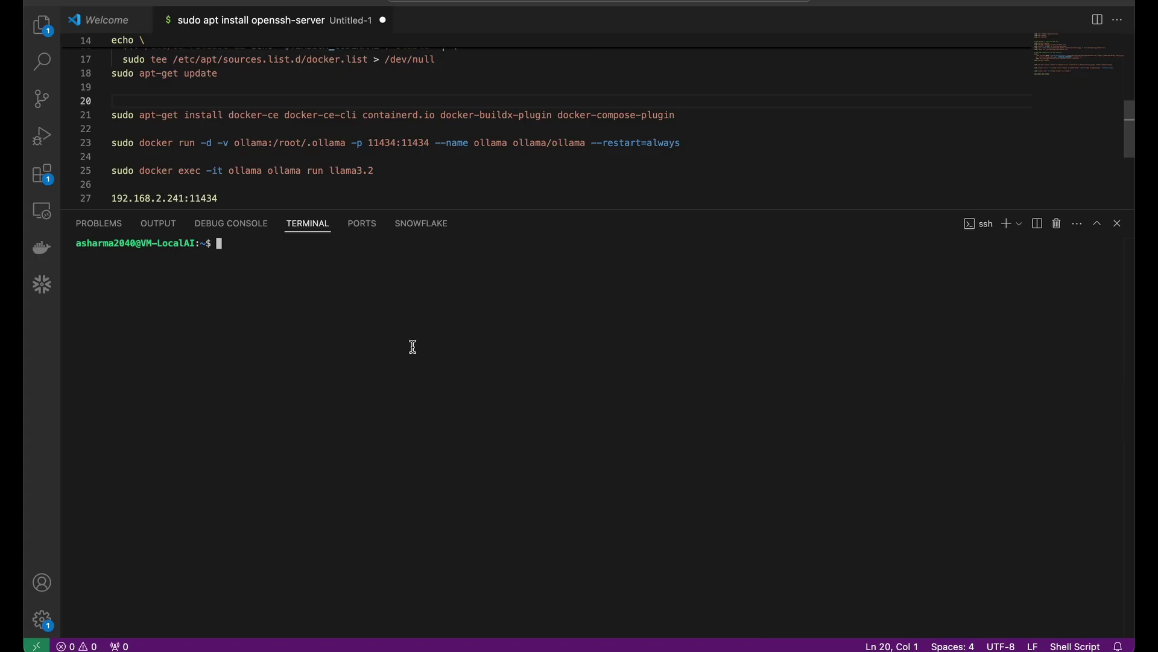
text(sudo docker run -d -p 3000:8080 --gpus all -e OLLAMA_BASE_URL=http://0.0.0.0:11434 -v open-webui:/app/backend/data --name open-webui --restart always ghcr.io/open-webui/open-webui:main)
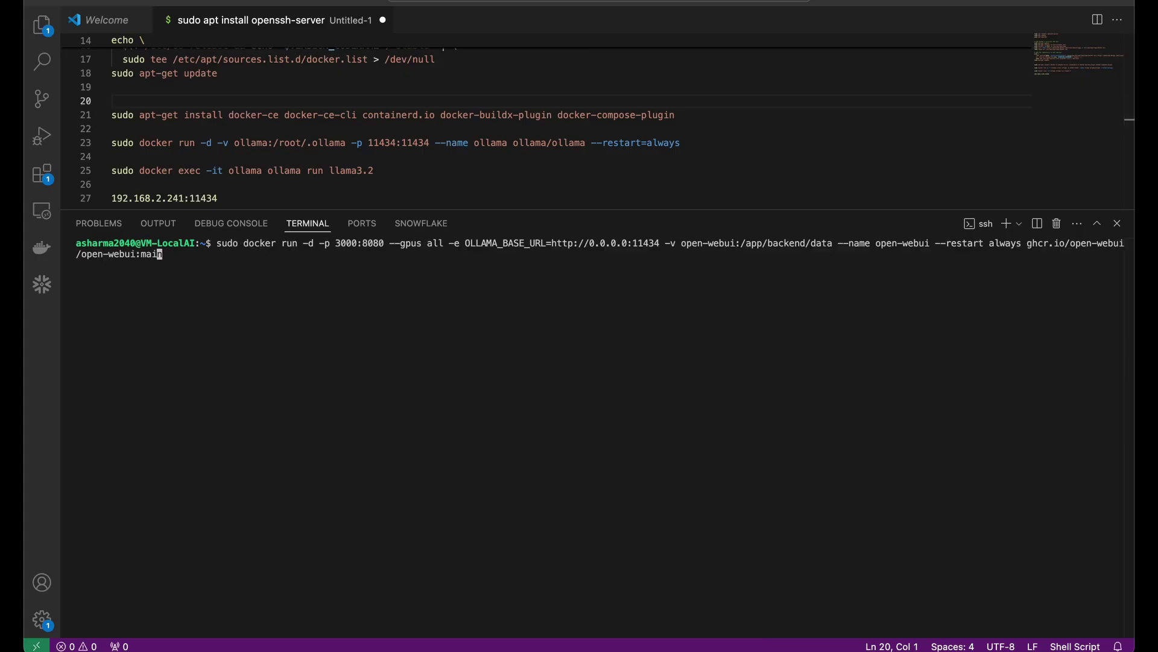
Step: Review the pasted command's --gpus all, OLLAMA_BASE_URL, data volume, name and restart options
drag(244, 244, 447, 243)
click(407, 244)
click(488, 243)
double_click(467, 243)
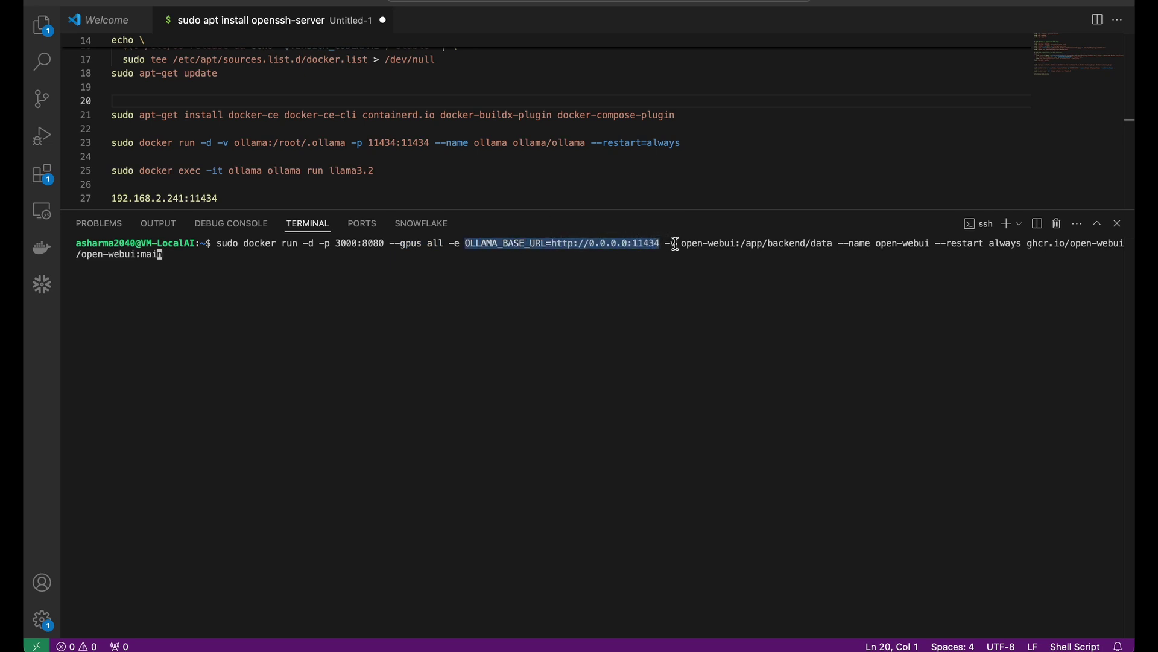
click(675, 243)
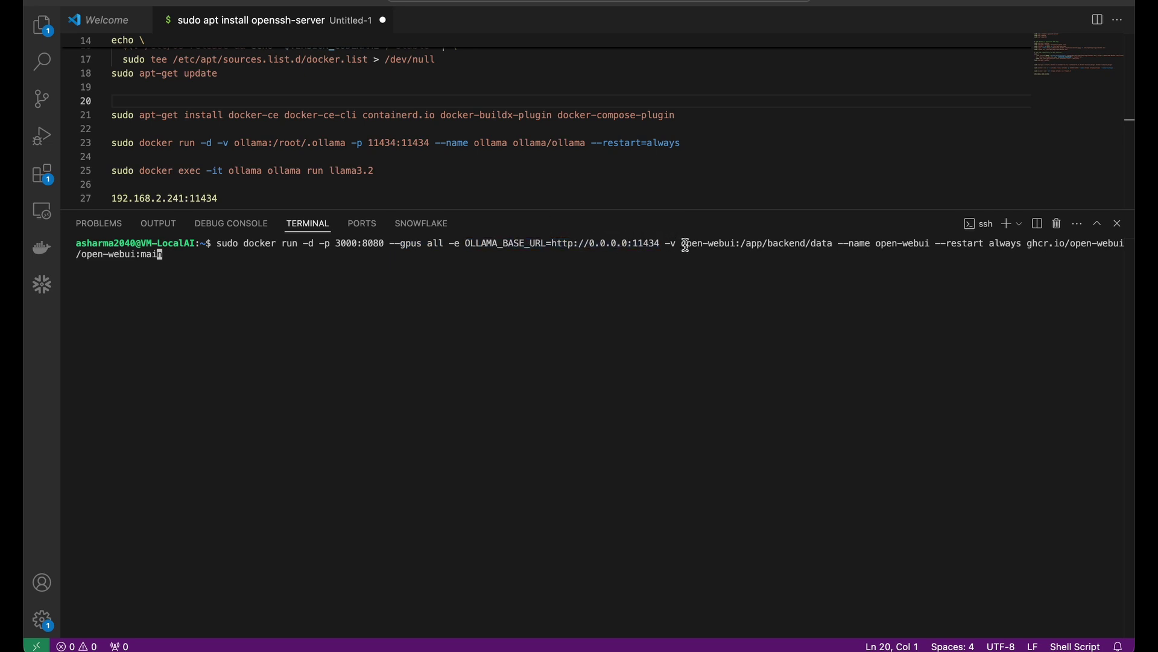
drag(686, 246, 971, 248)
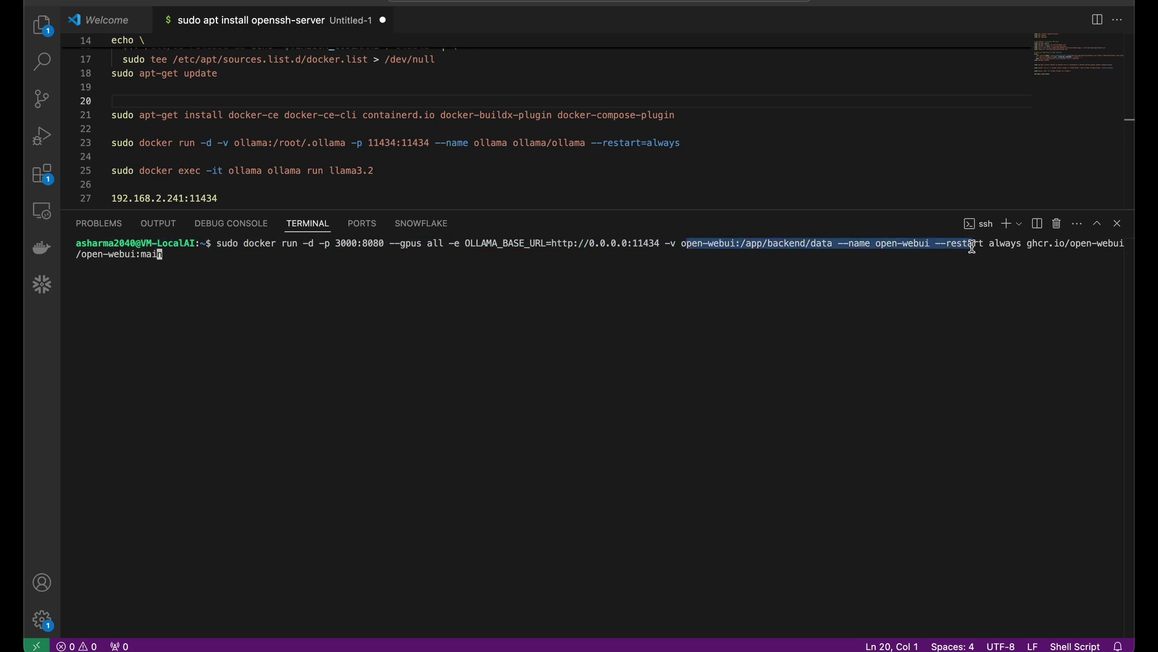
click(972, 247)
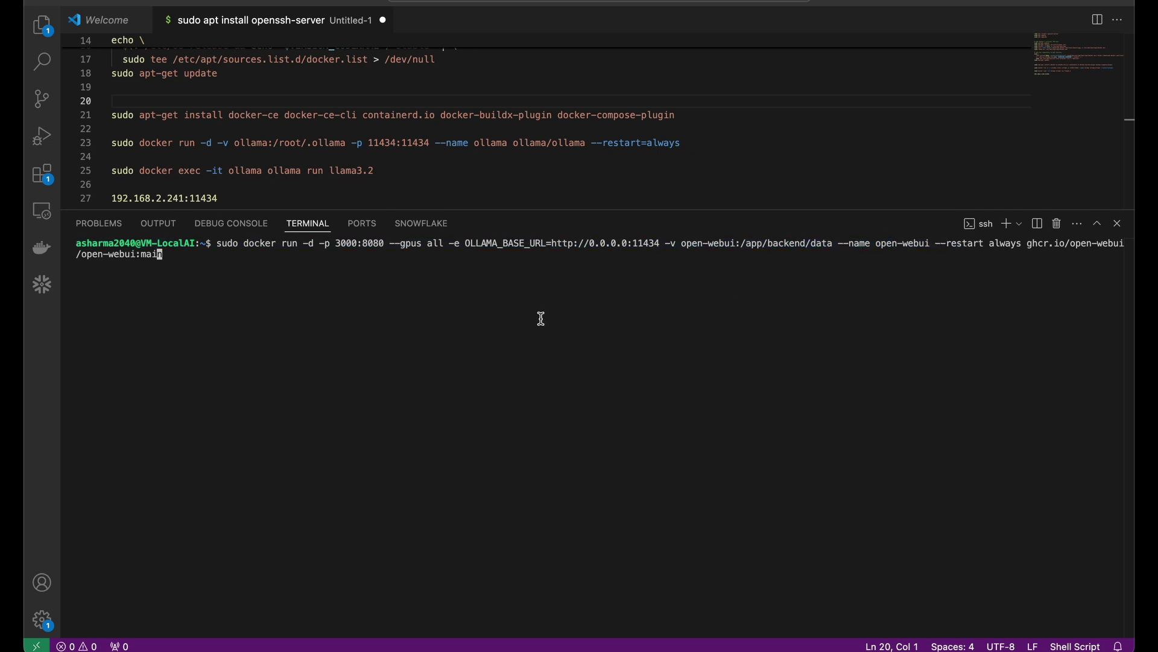
double_click(664, 248)
click(705, 246)
Step: Run the open-webui container command, then confirm it's up with sudo docker ps
key(Return)
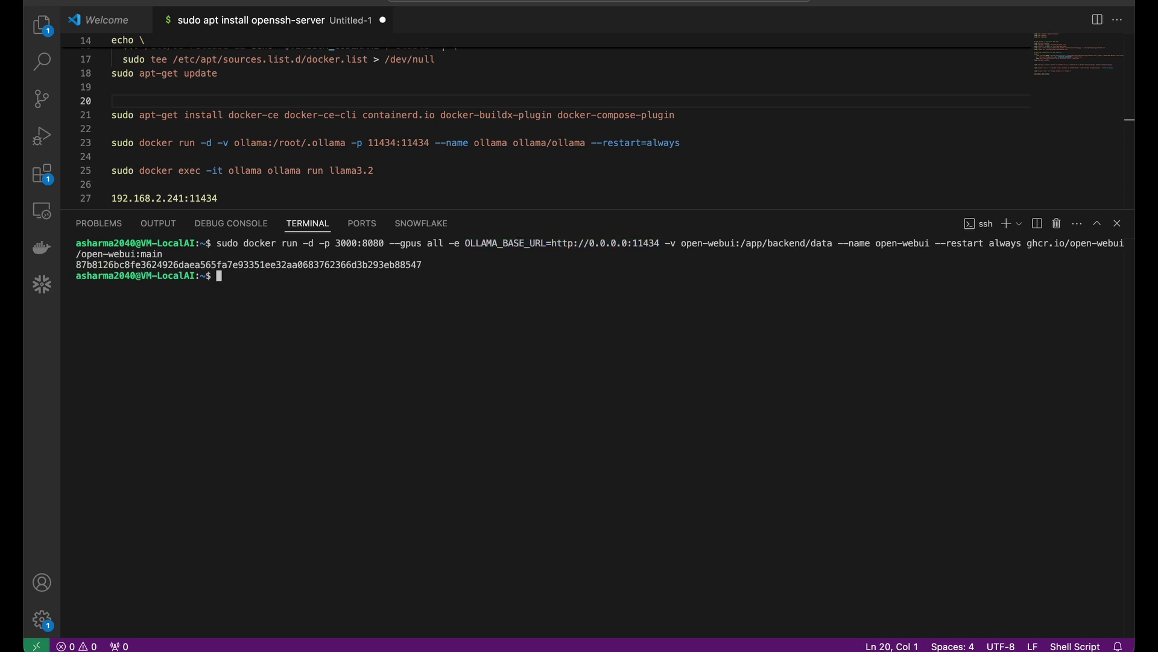
text(sudo docker ps)
key(Return)
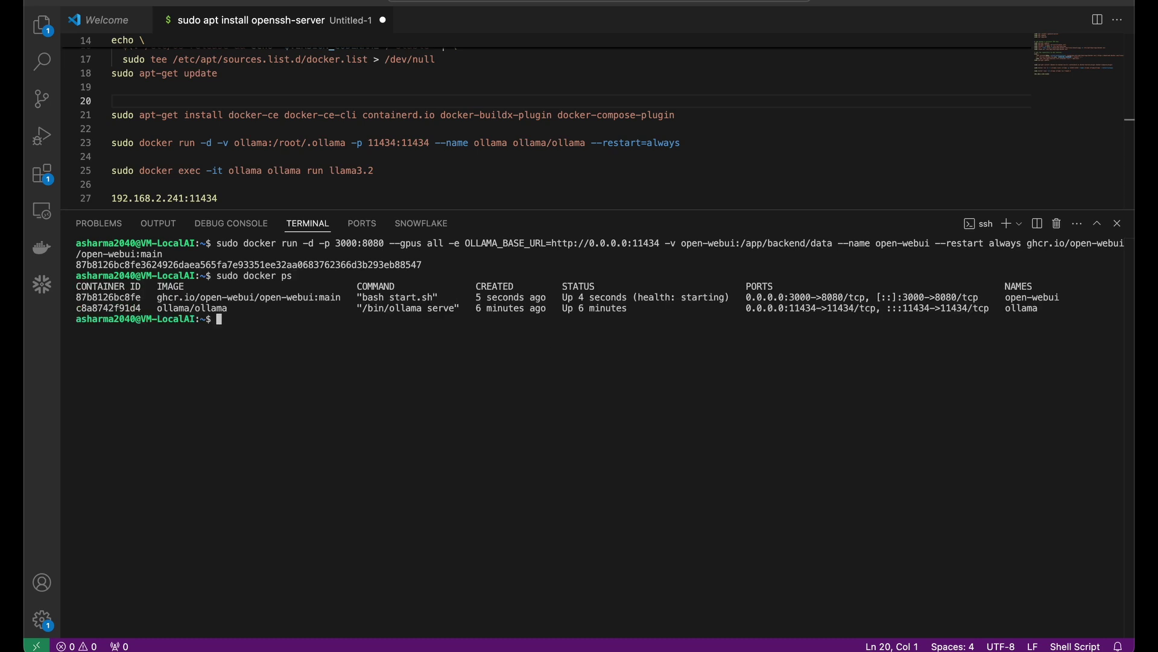
drag(87, 297, 345, 298)
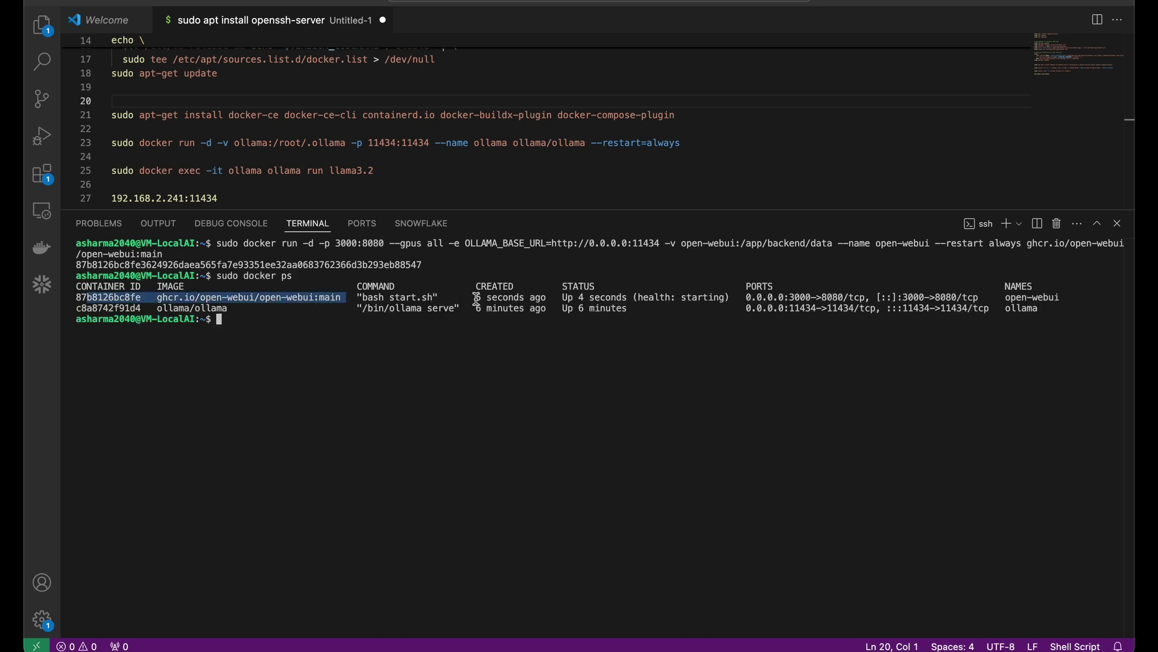
drag(476, 298, 687, 298)
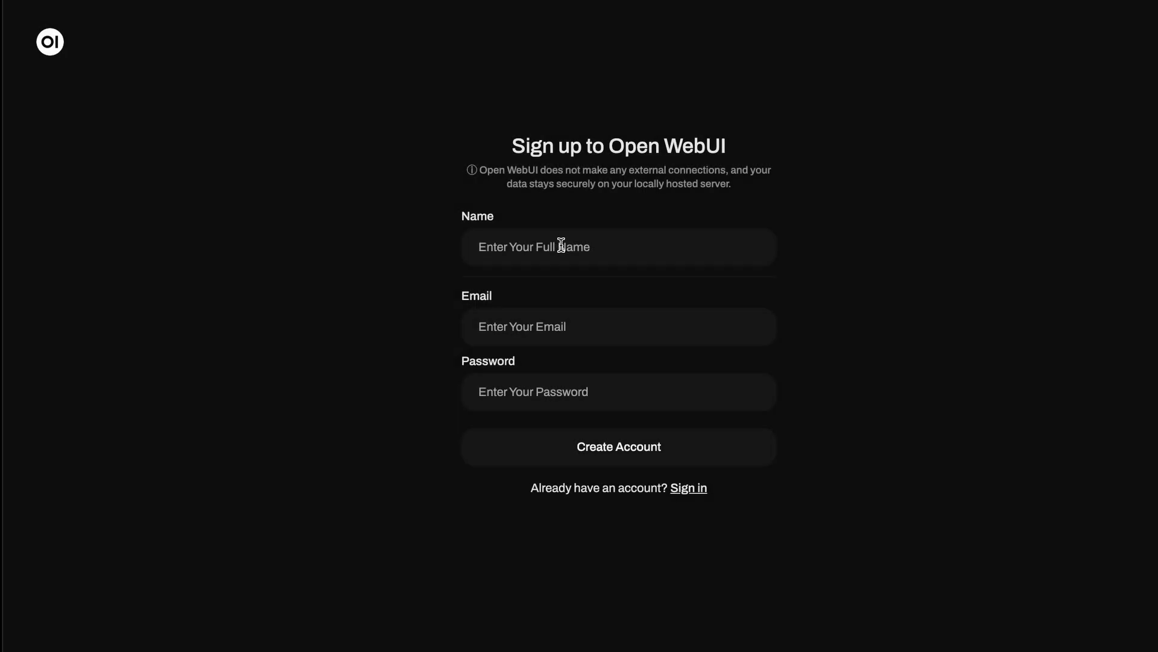
Step: Sign up the first Open WebUI account with the user's name, e-mail address and password
click(561, 244)
text(Anant)
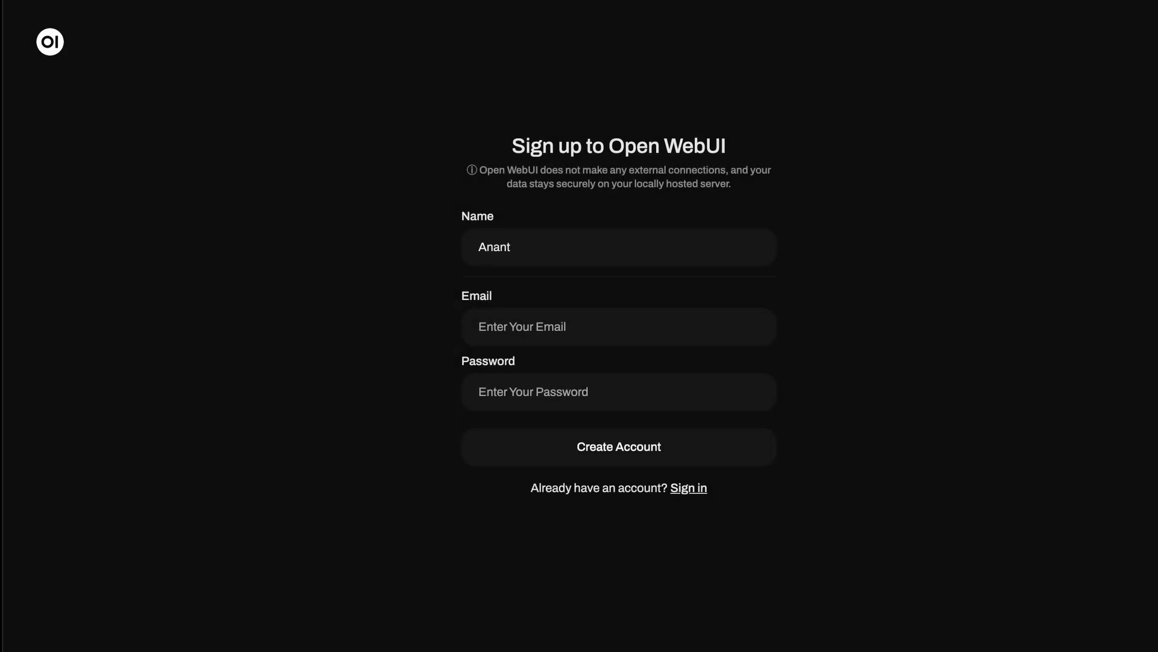
click(561, 327)
text(myemail@example.cm)
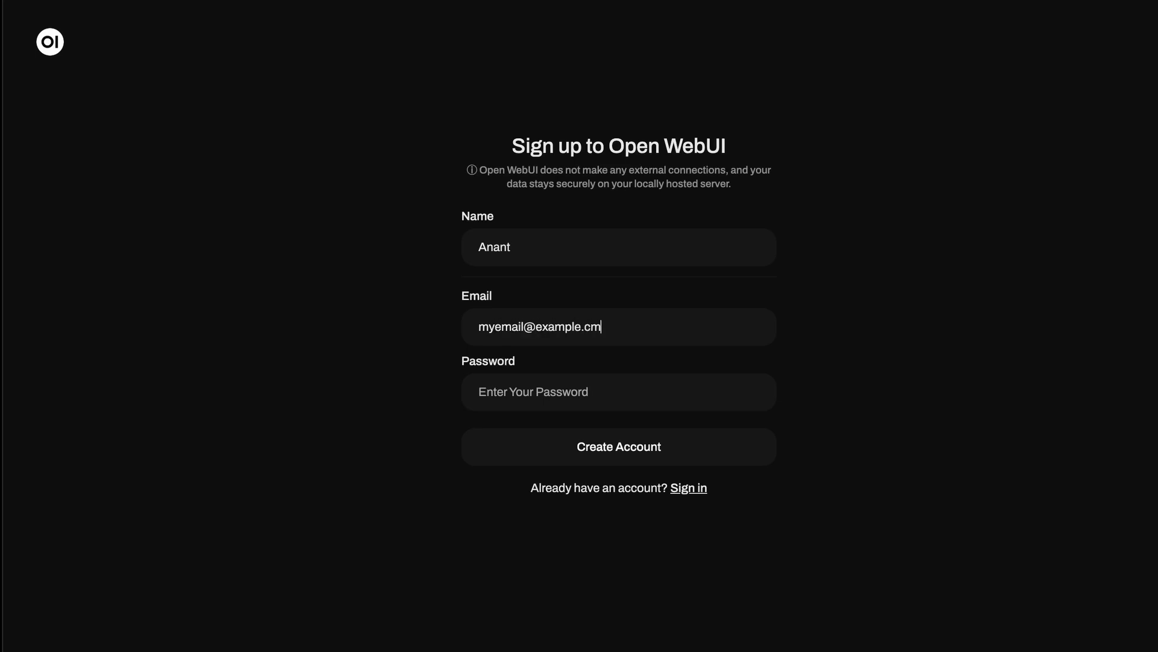
key(BackSpace)
text(om)
click(561, 391)
text(••••)
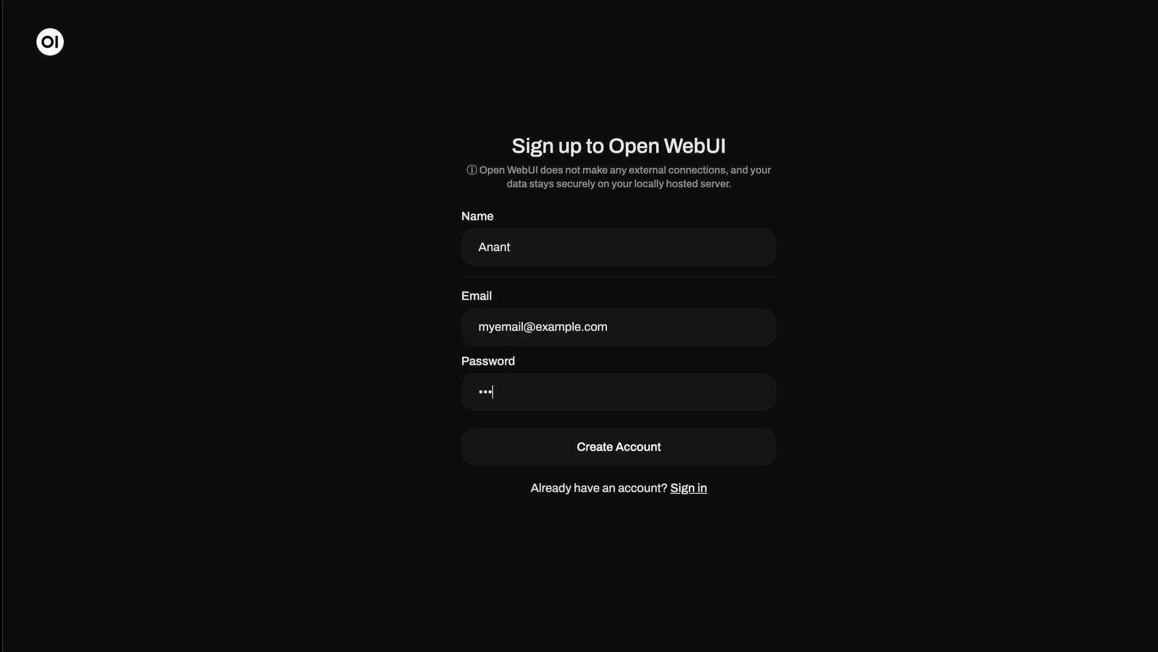
key(Return)
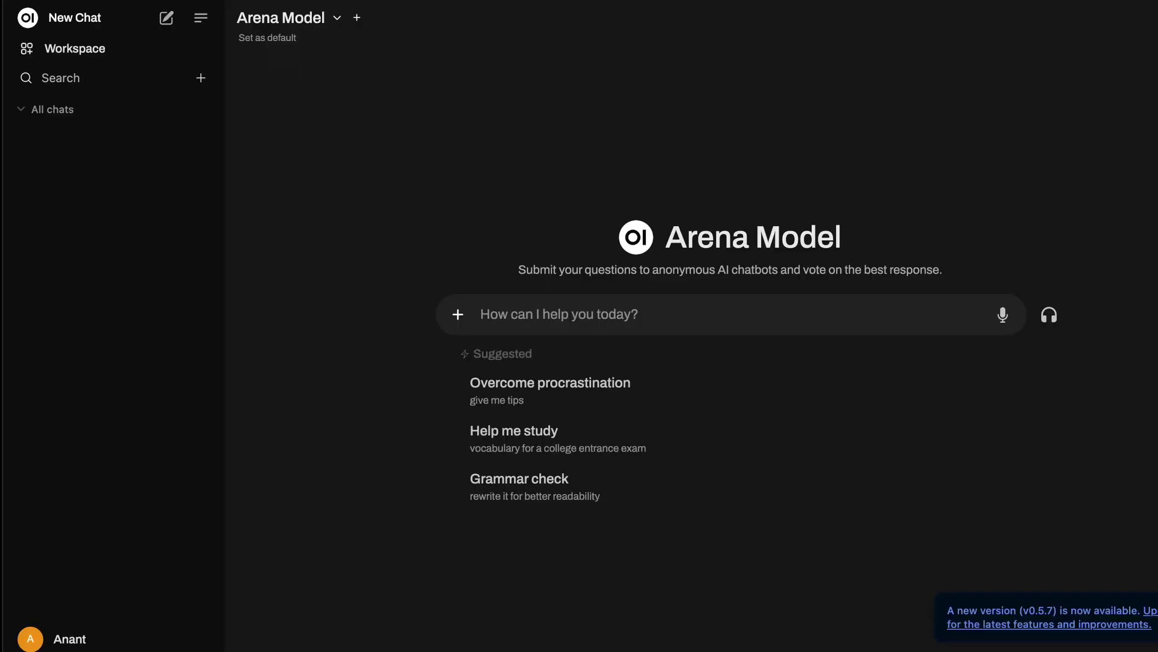
Step: Check the Ollama server 192.168.1.61:11434 under Admin Settings > Models, then select llama3.2:latest
click(60, 640)
click(74, 433)
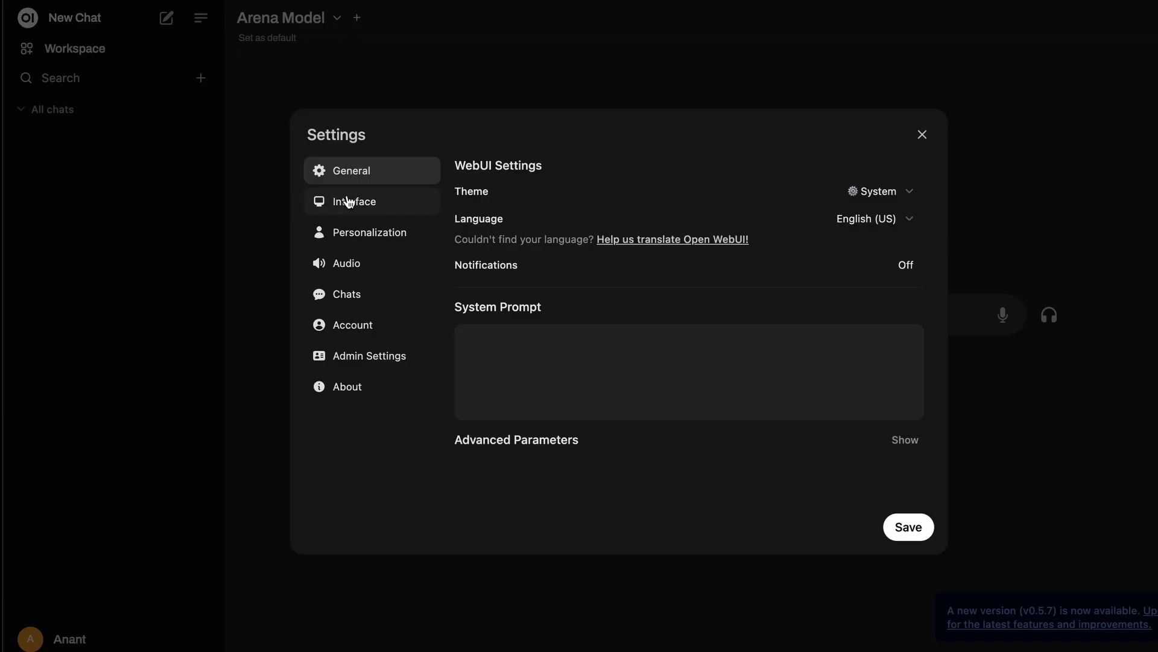
click(368, 358)
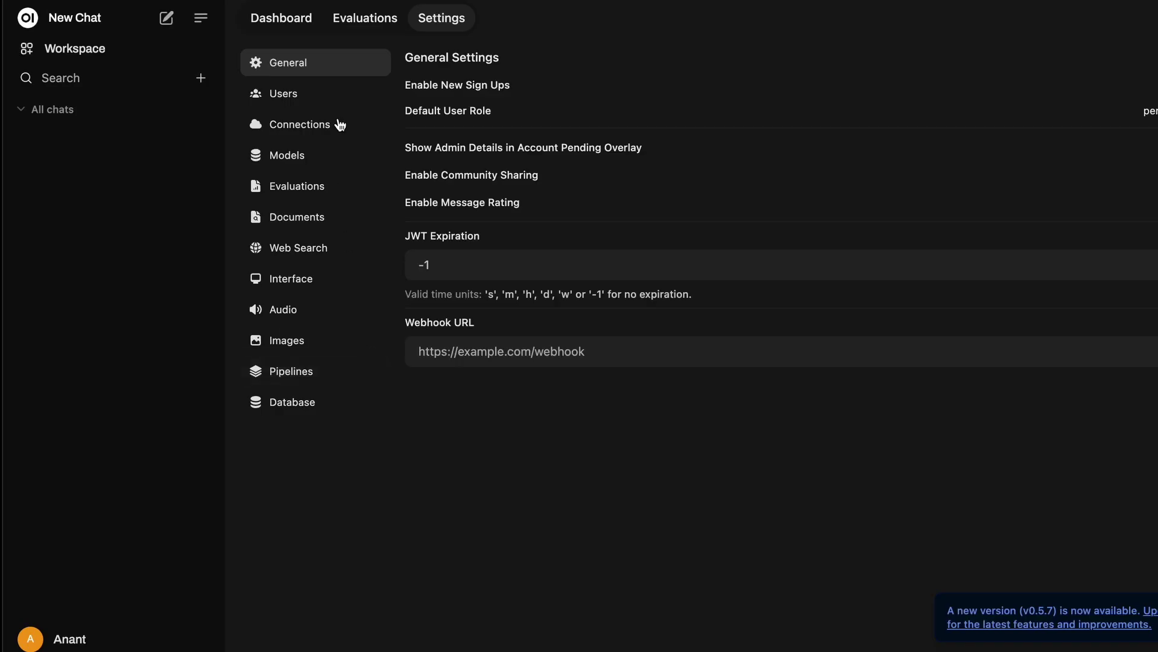
click(308, 155)
click(622, 91)
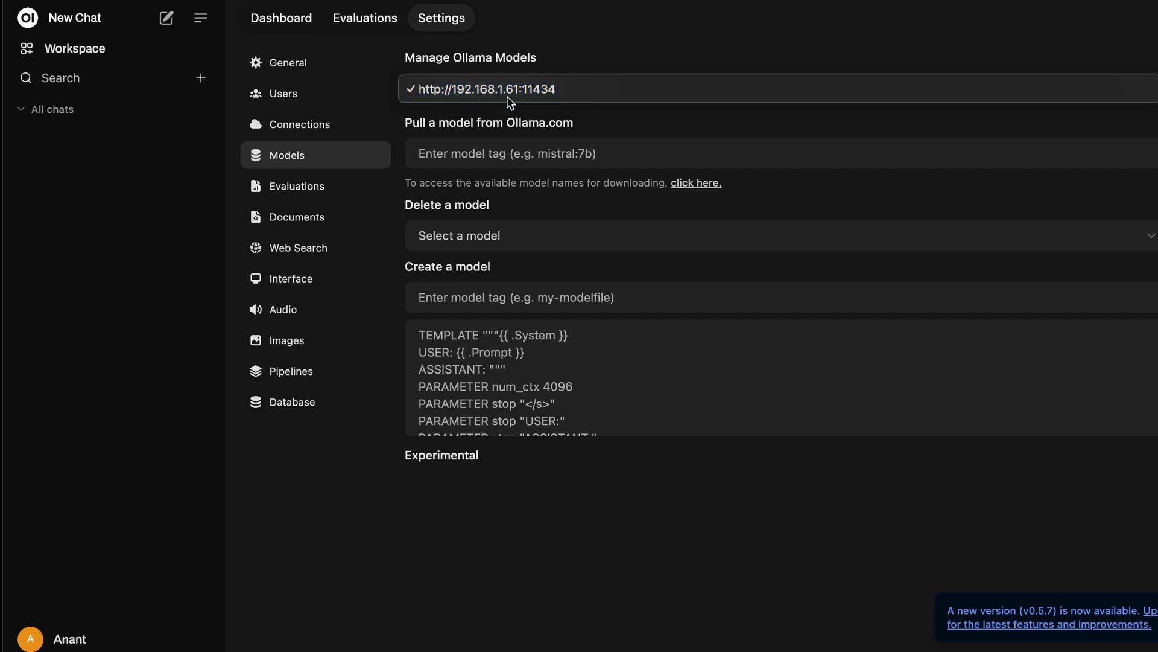
click(562, 96)
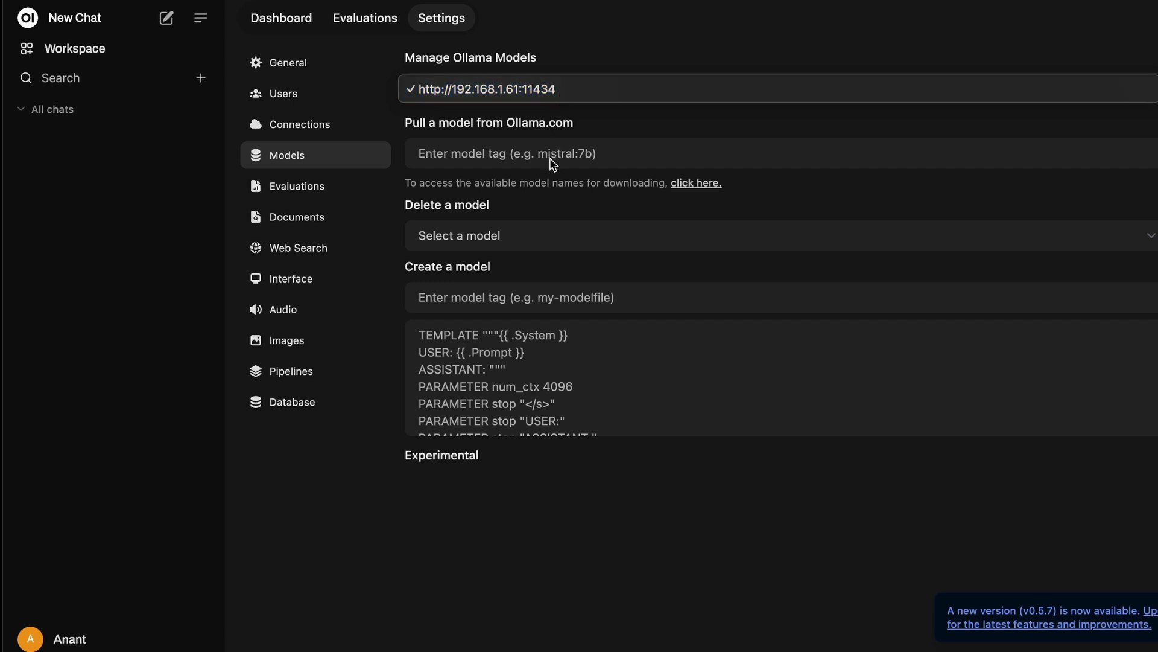
click(541, 237)
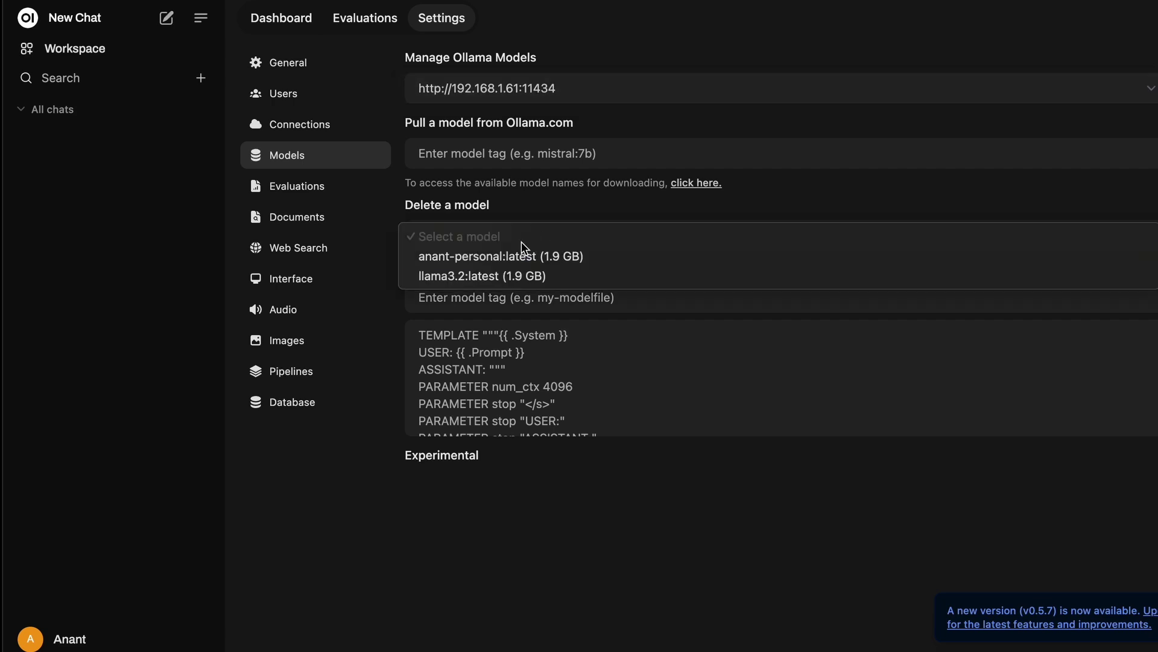
click(481, 276)
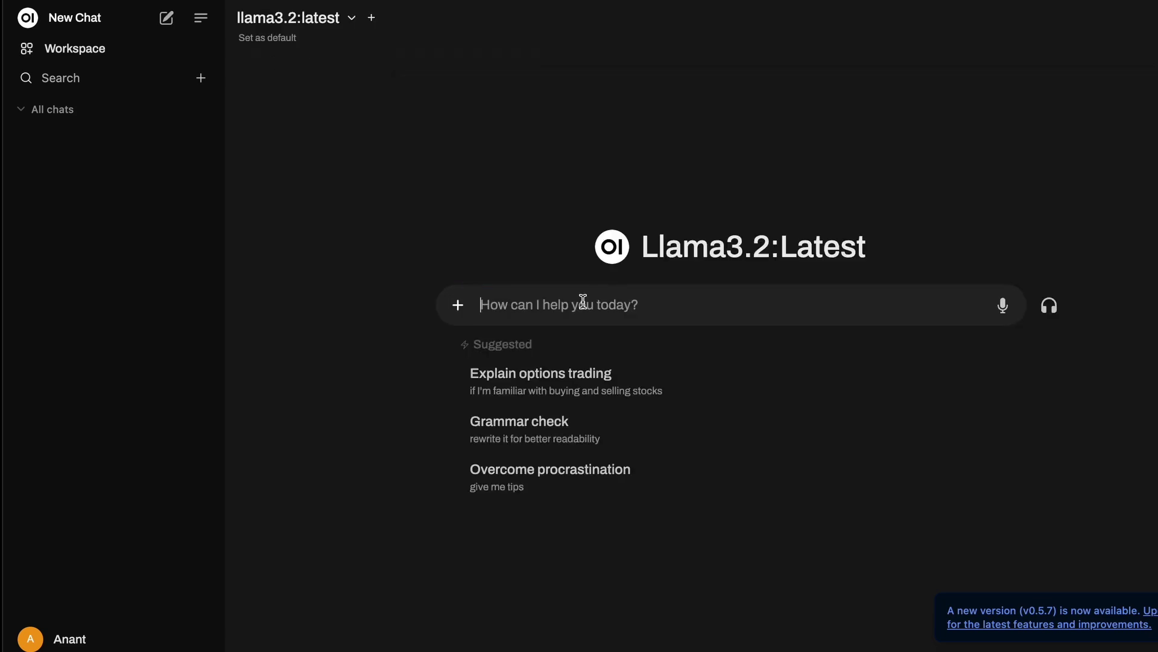
Step: Say hello to llama3.2:latest, then send 'Tell me a 100 line story'
text(hello)
key(Return)
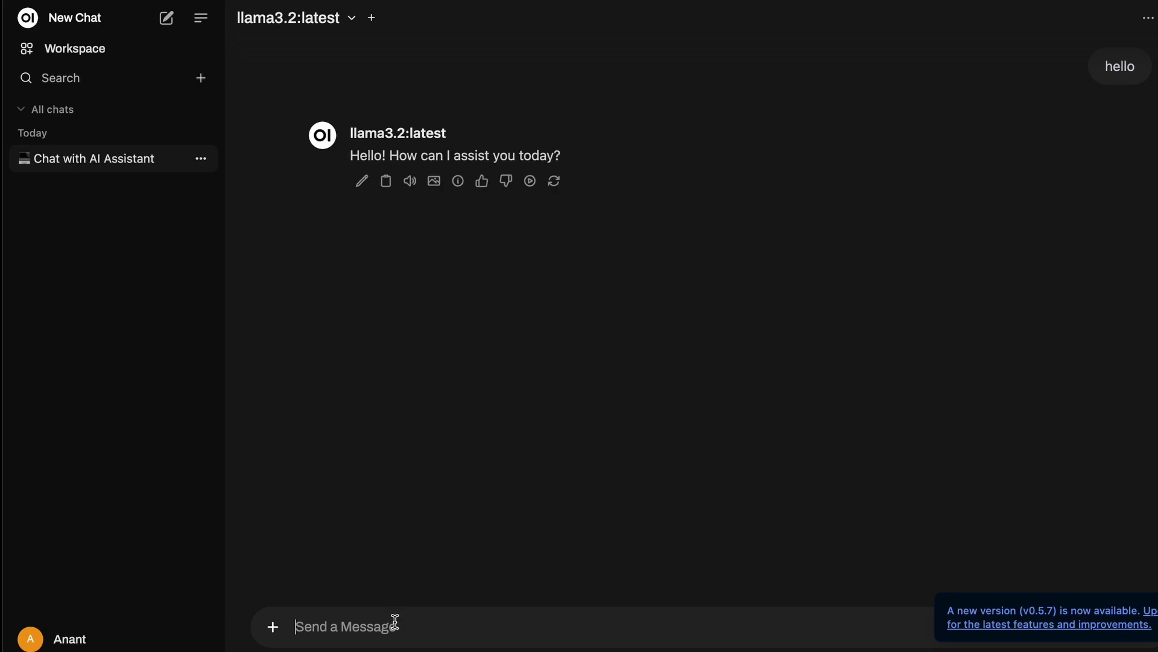
text(Tell me a 100 line story)
key(Return)
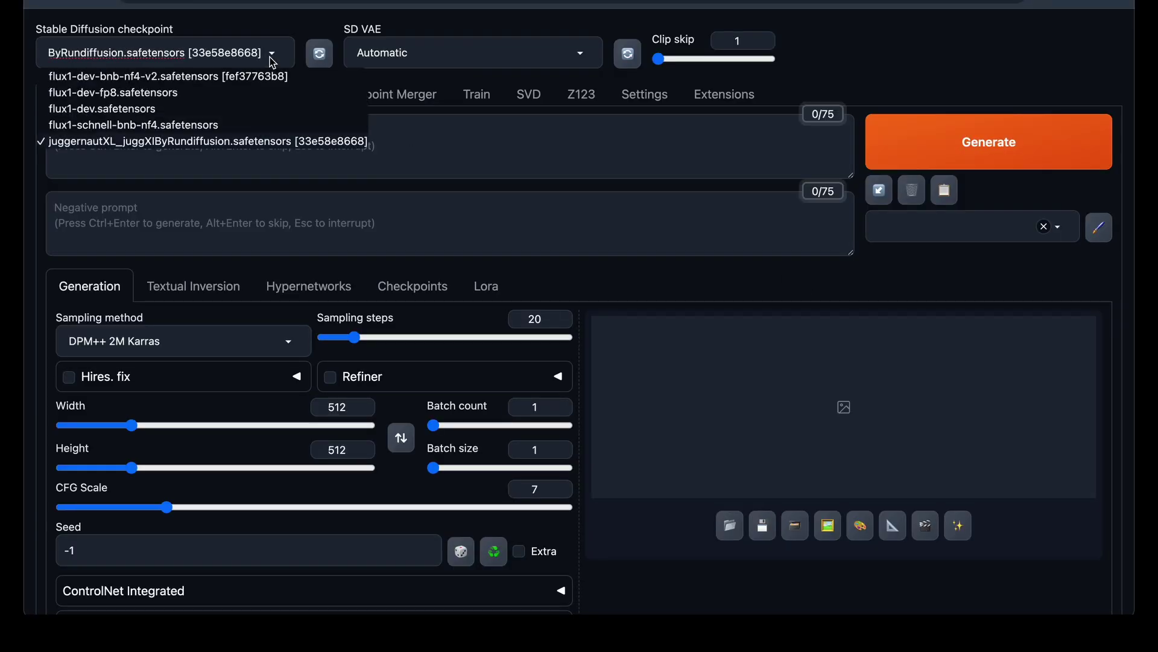
Step: Generate the anime girl in a garden image with juggernautXL and view it full size
click(260, 141)
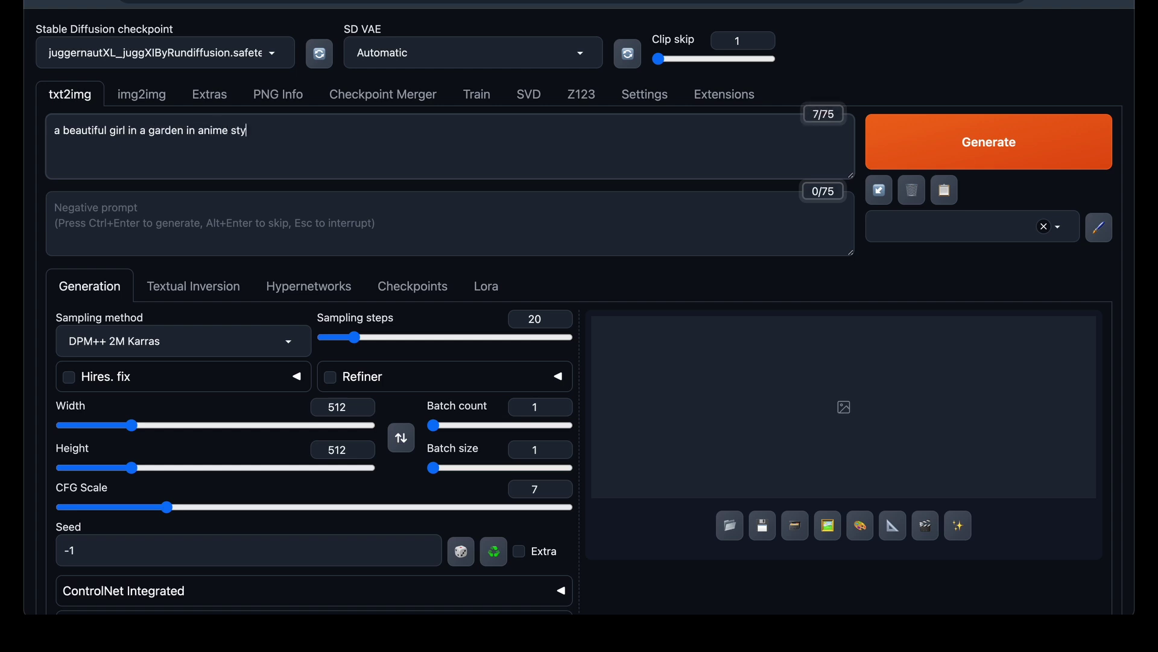
click(892, 150)
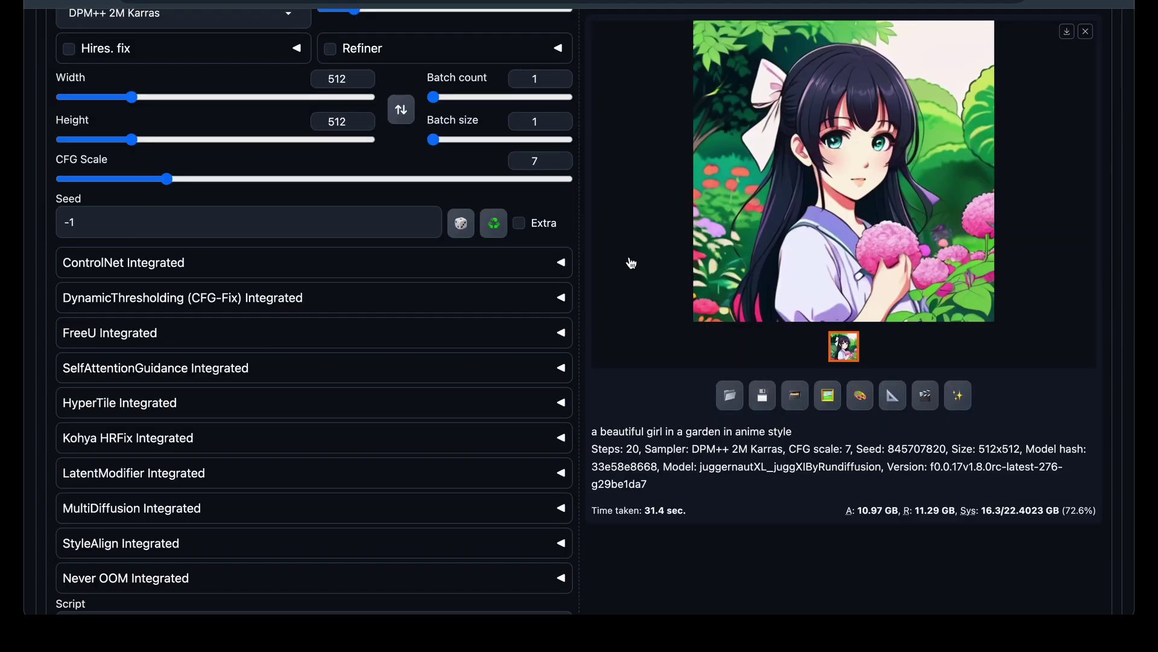
scroll(628, 262, up, 5)
click(843, 470)
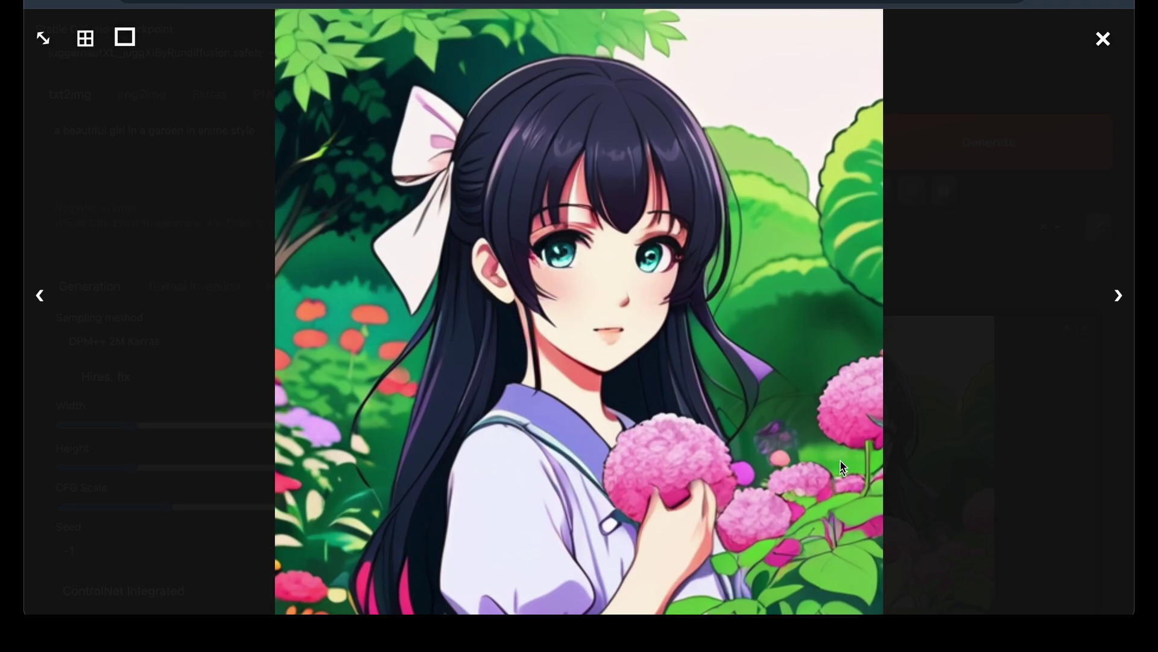
click(1103, 38)
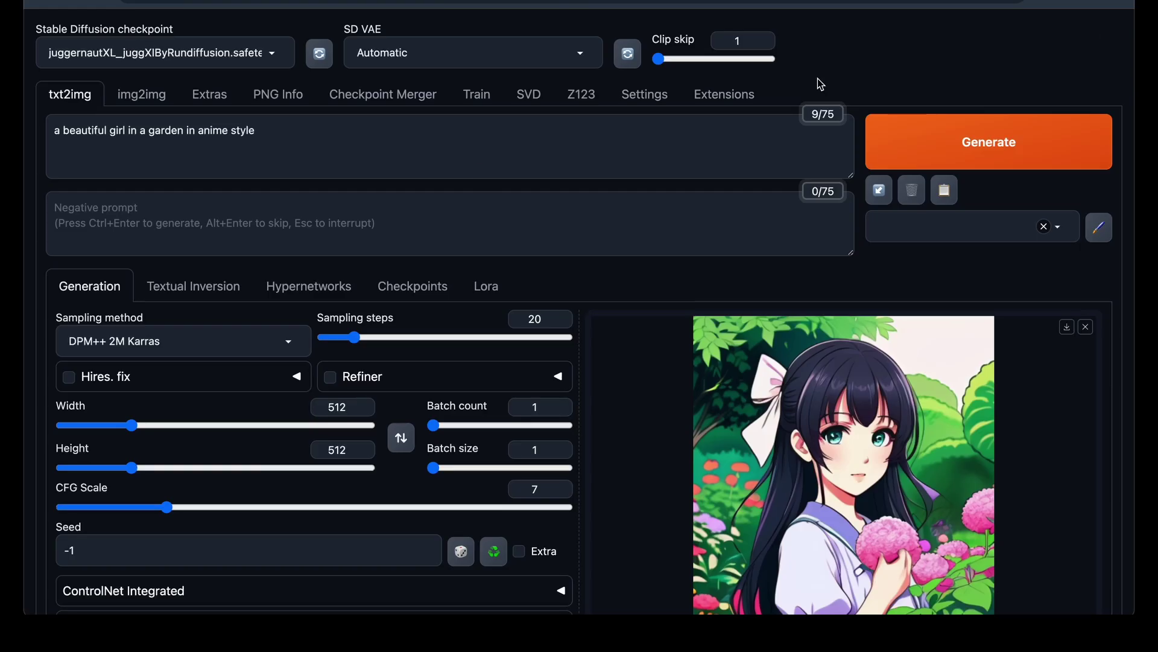
Step: Replace 'garden' with 'an astronaut suit', generate again, and view the new image
double_click(160, 132)
key(BackSpace)
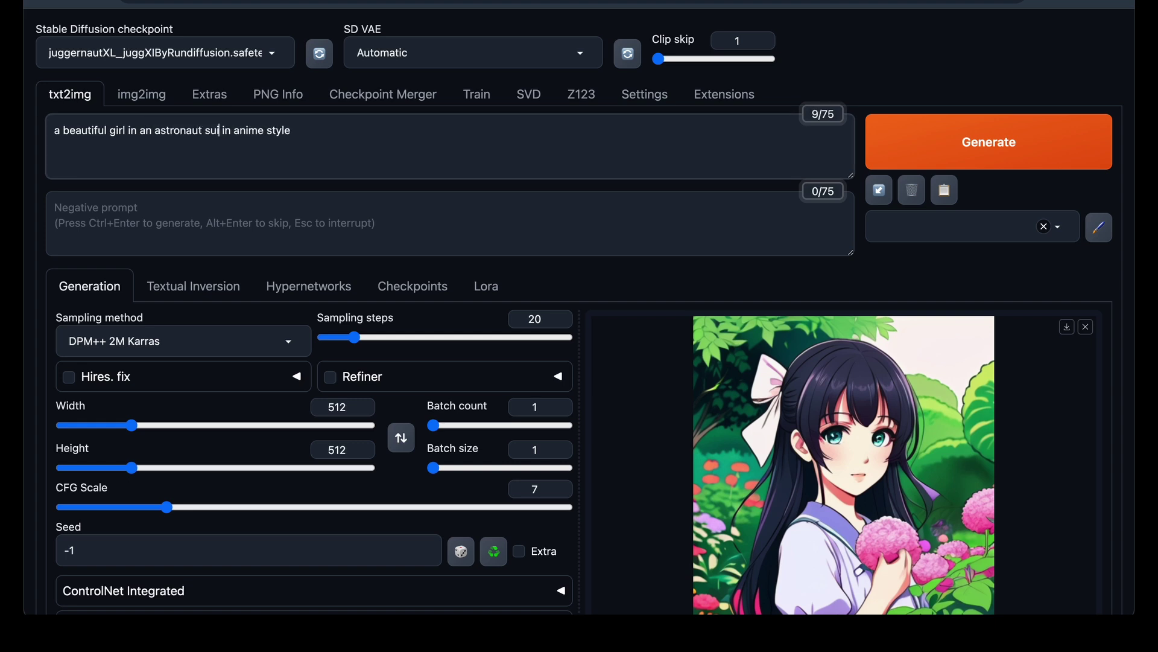
click(949, 161)
scroll(1005, 382, down, 2)
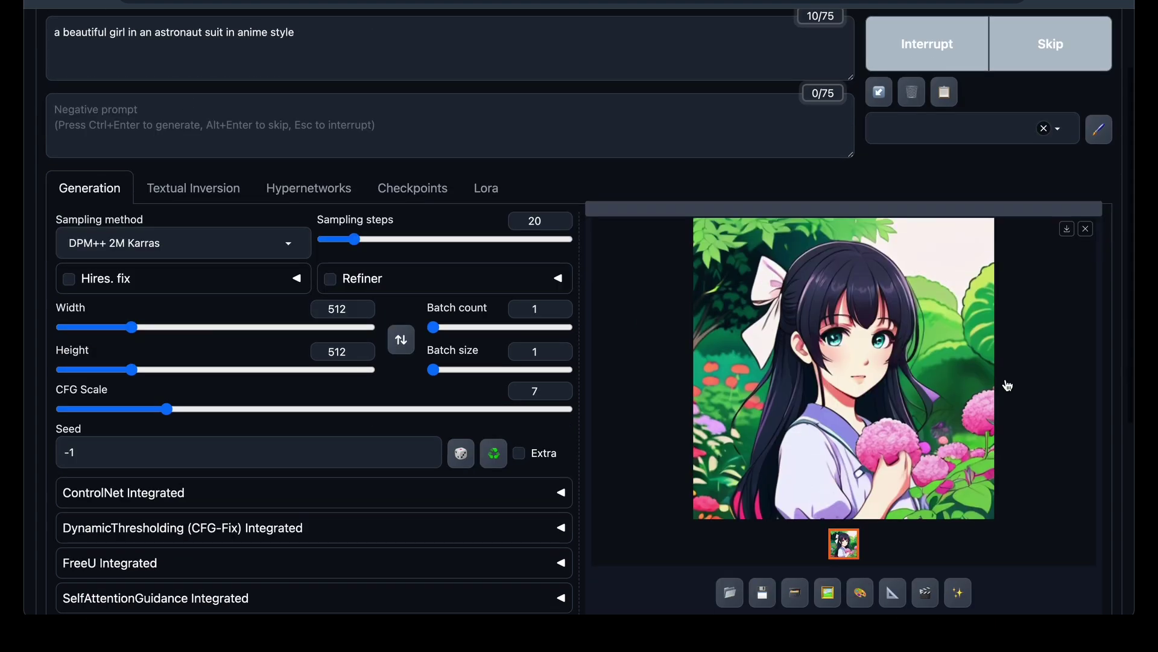
click(911, 347)
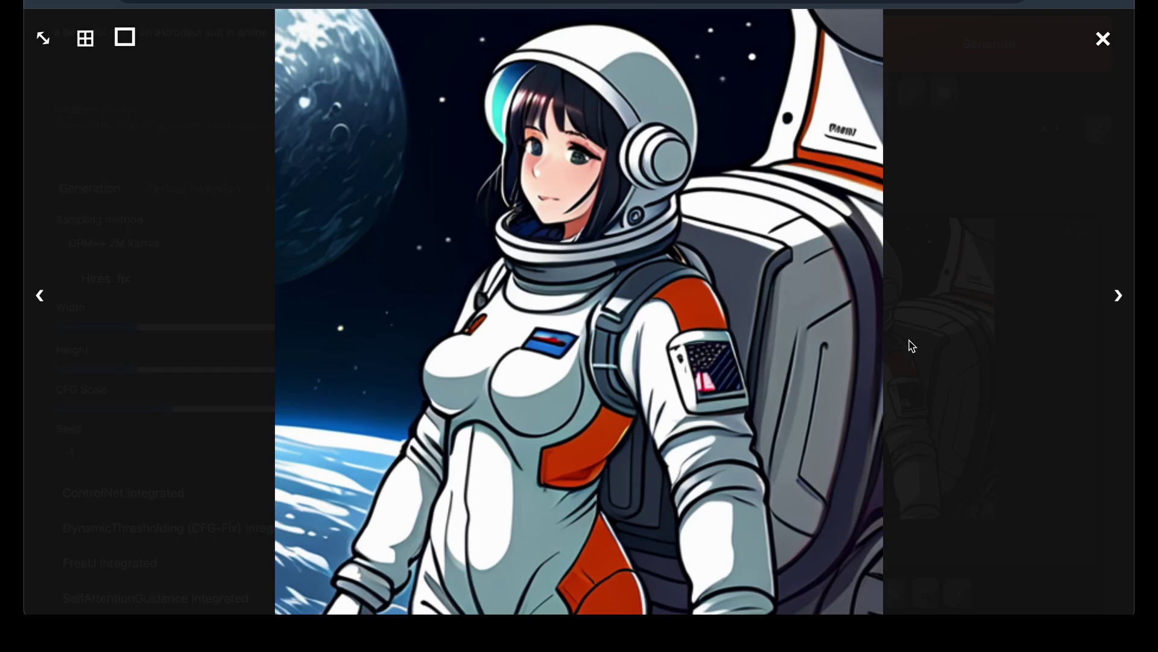
click(1103, 39)
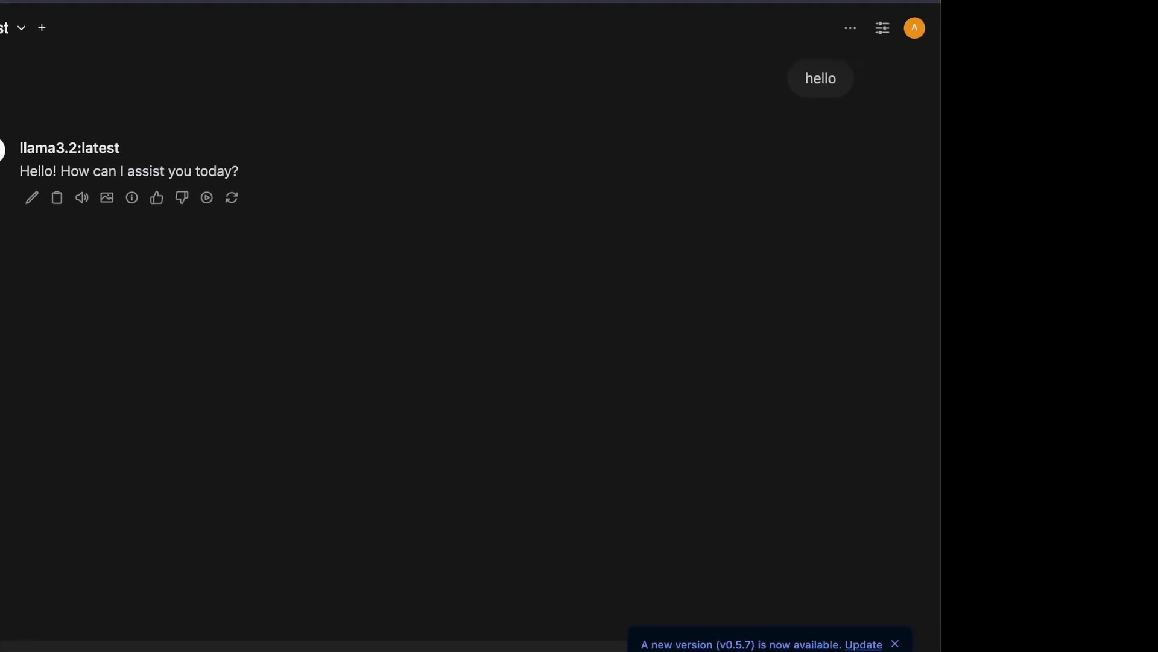